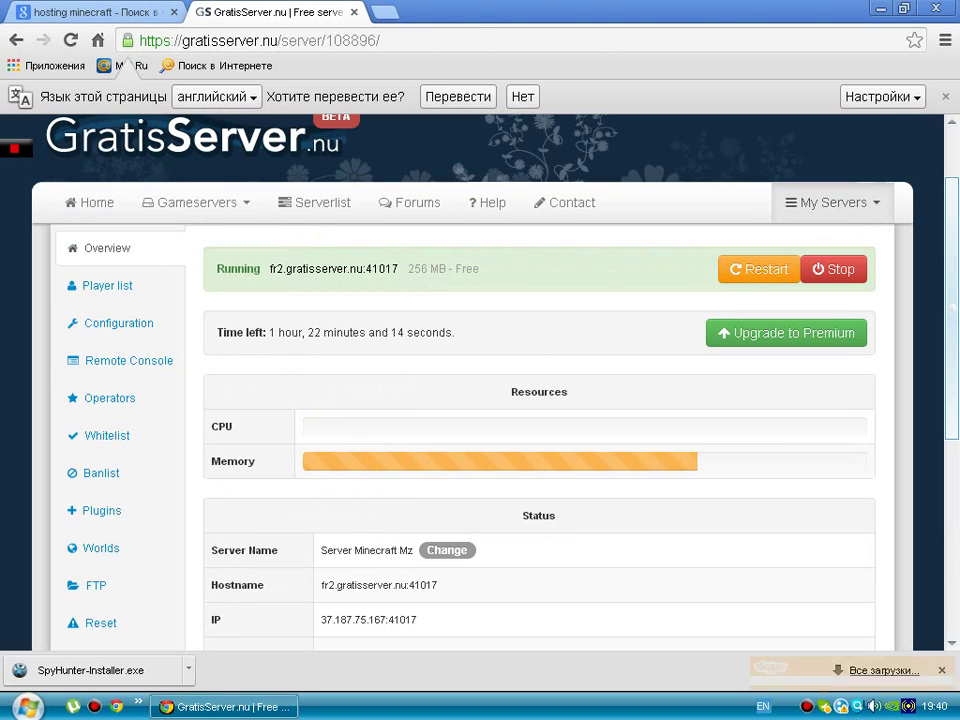
scroll(480, 400, up, 1)
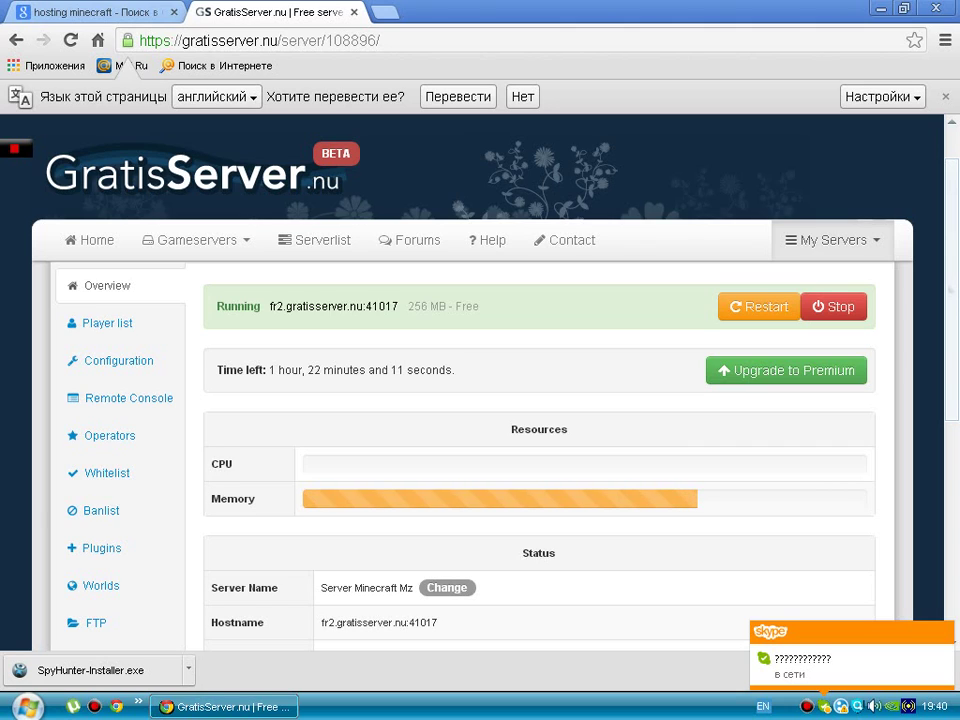
drag(278, 40, 140, 40)
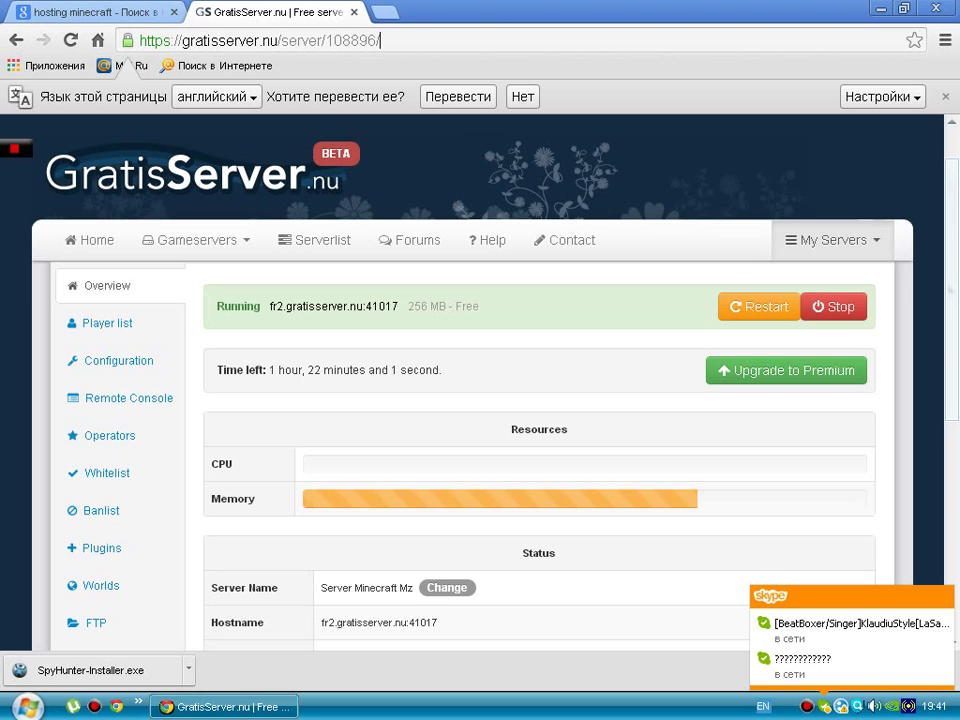
key(BackSpace)
key(BackSpace)
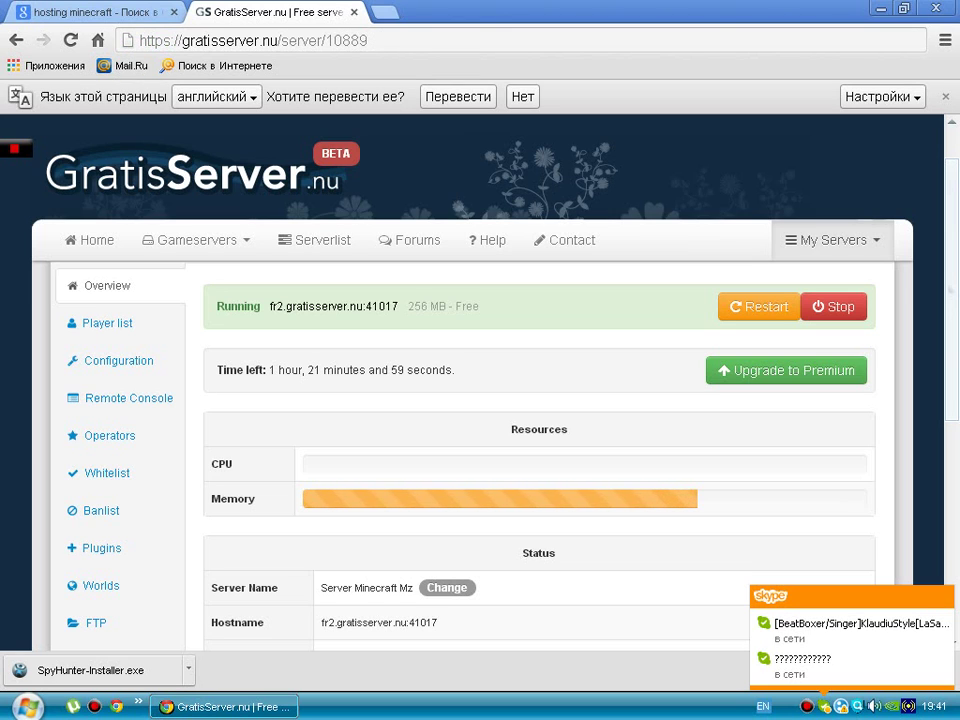
key(BackSpace)
key(BackSpace)
key(BackSpace)
key(BackSpace)
key(BackSpace)
key(BackSpace)
key(BackSpace)
key(BackSpace)
key(BackSpace)
key(BackSpace)
key(BackSpace)
key(BackSpace)
key(BackSpace)
key(BackSpace)
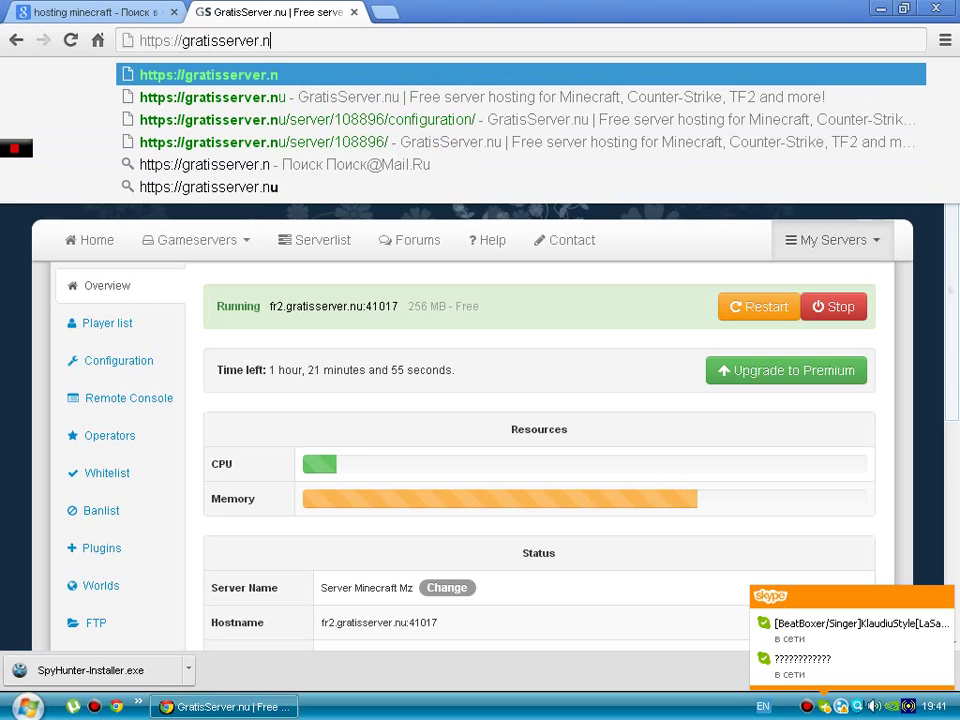
text(u)
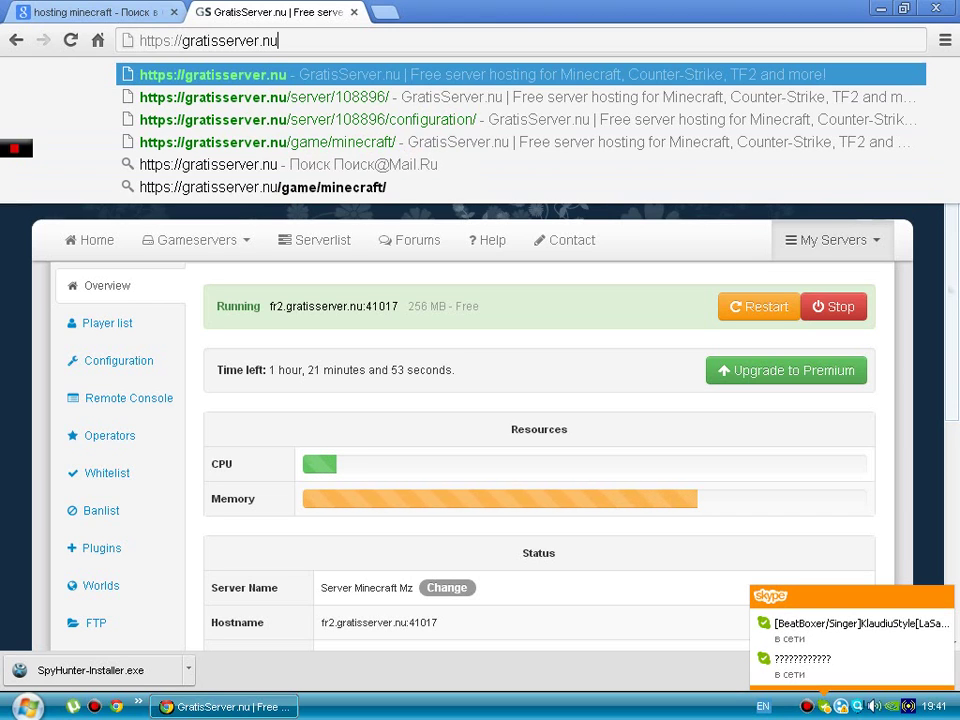
key(Return)
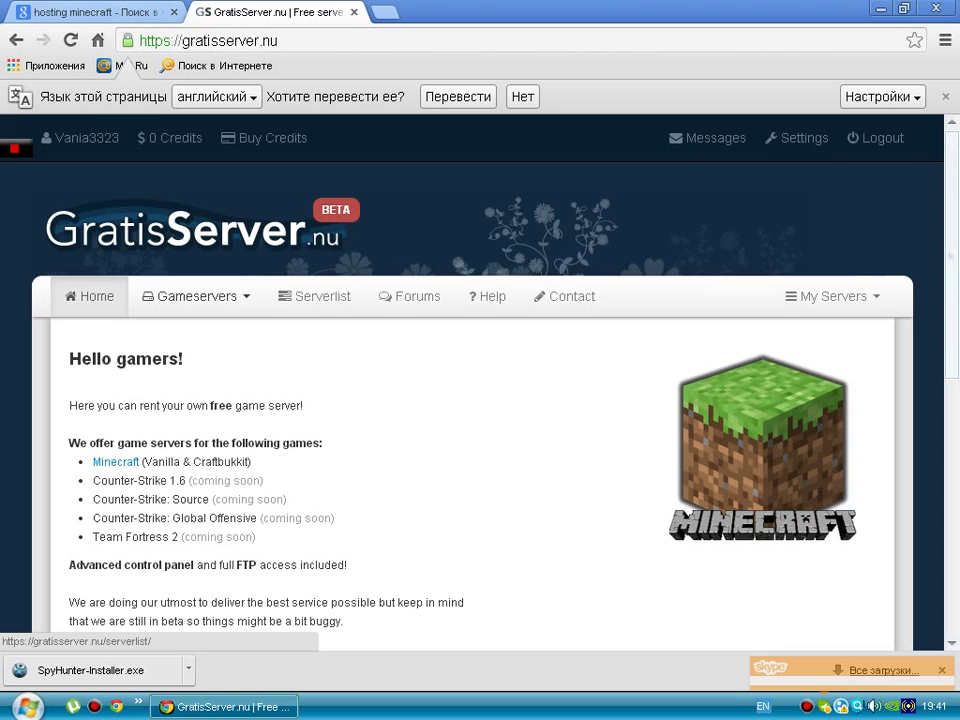
Open the Minecraft game server rental page and compare the Free and Premium plans
click(197, 297)
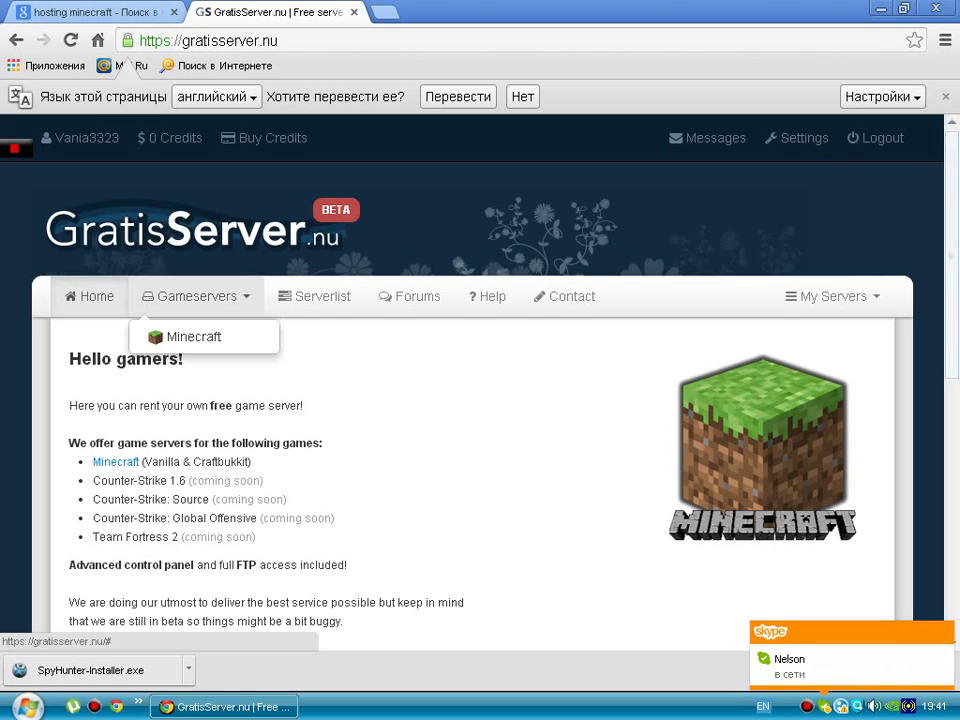
click(194, 337)
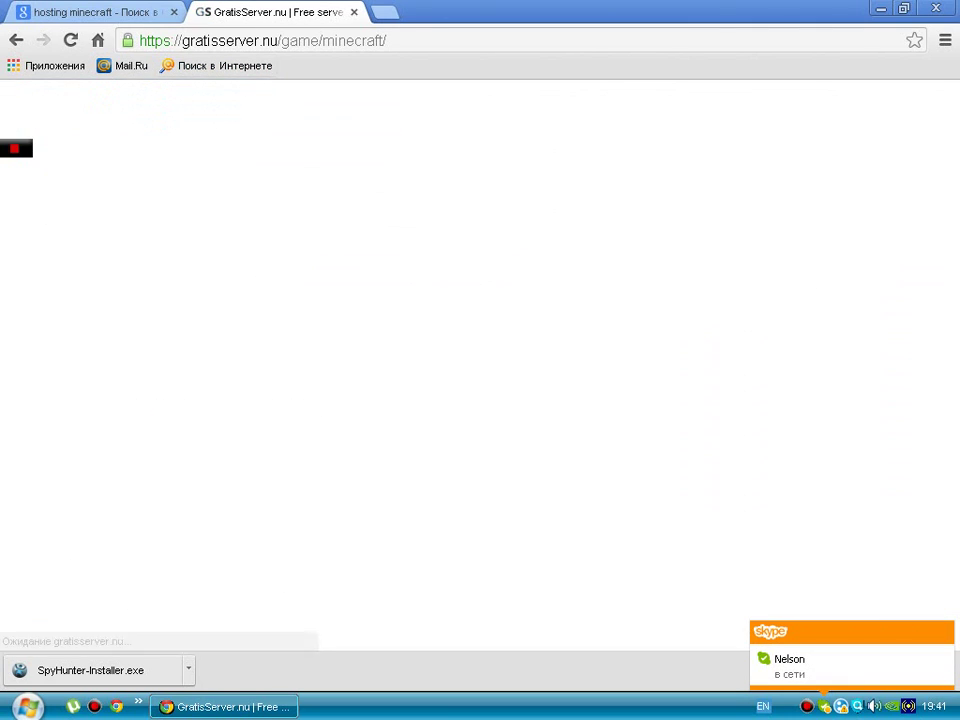
scroll(480, 380, down, 1)
scroll(480, 400, down, 3)
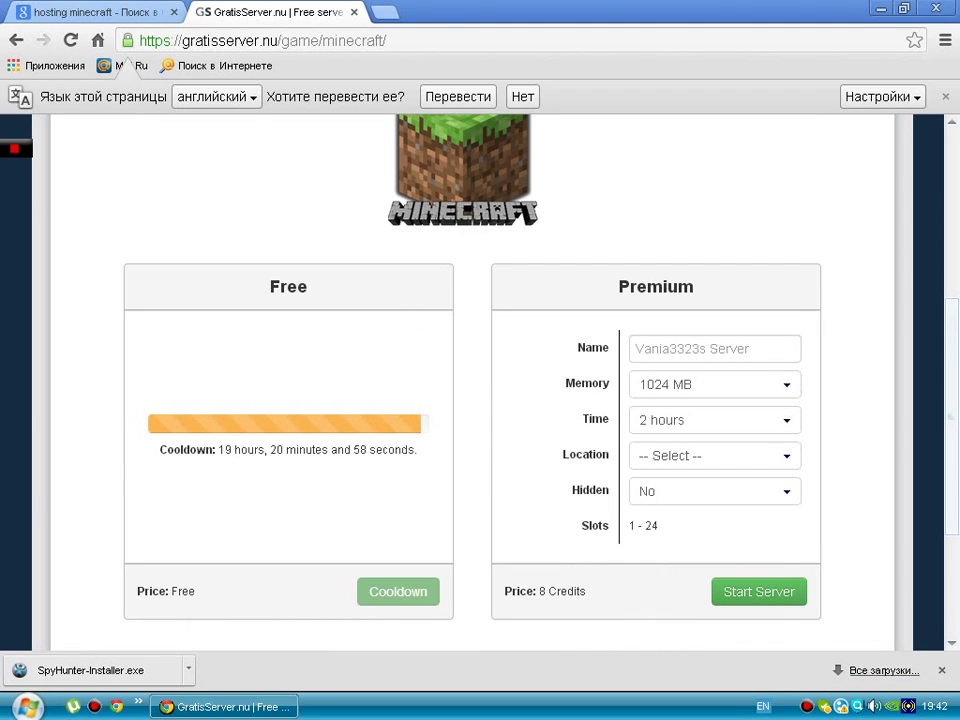
drag(694, 287, 679, 287)
drag(307, 287, 298, 287)
Check the Premium plan's rental times, set its memory to 256 MB and choose Europe as the location
click(786, 420)
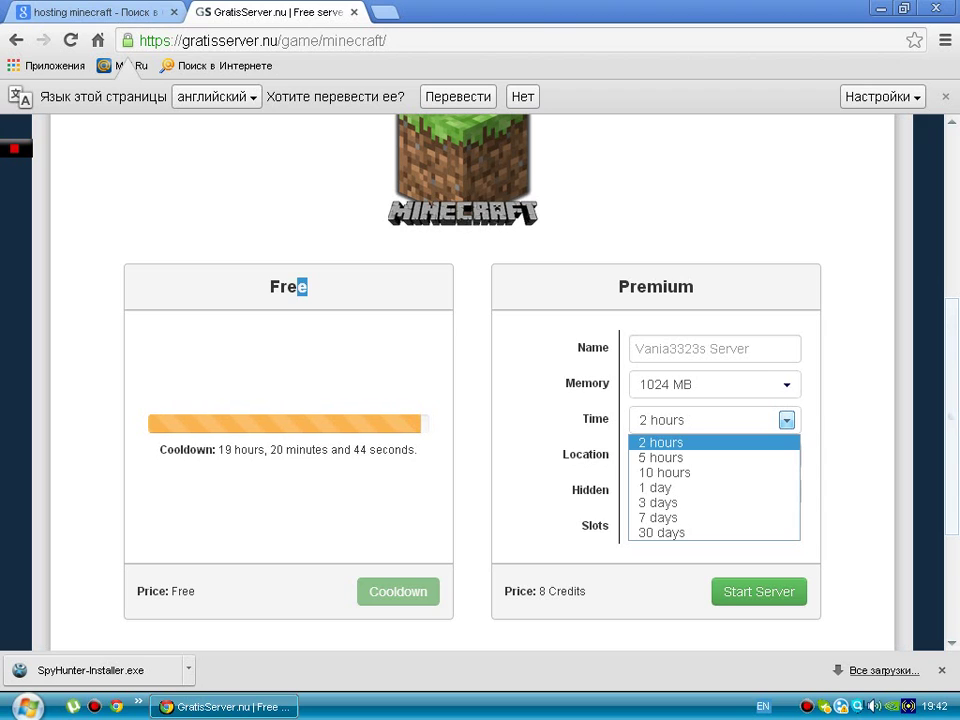
click(786, 420)
click(722, 386)
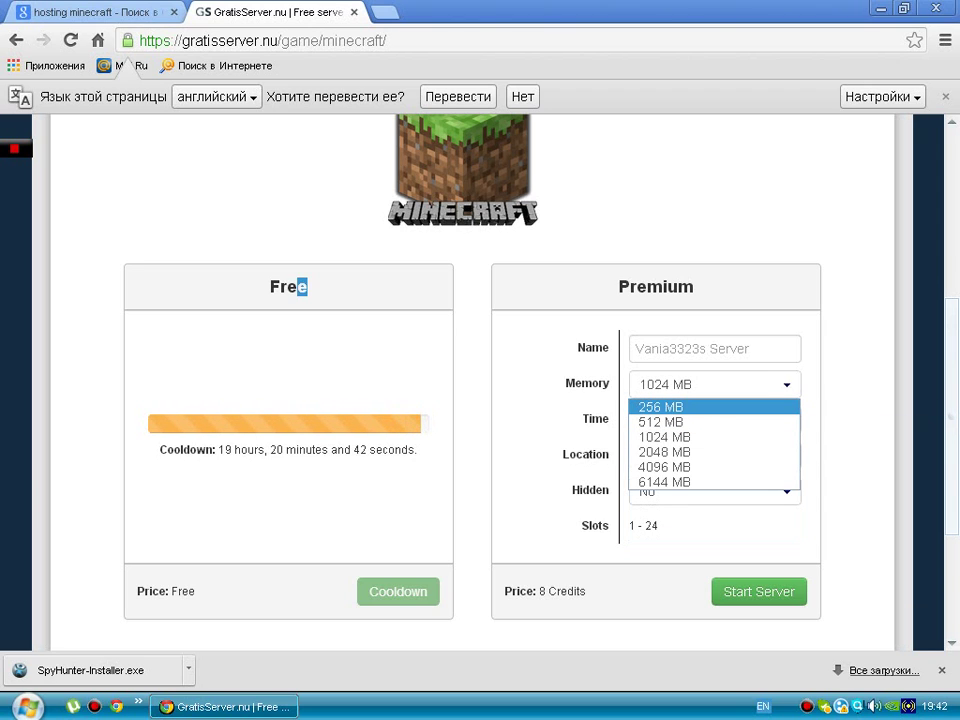
click(722, 407)
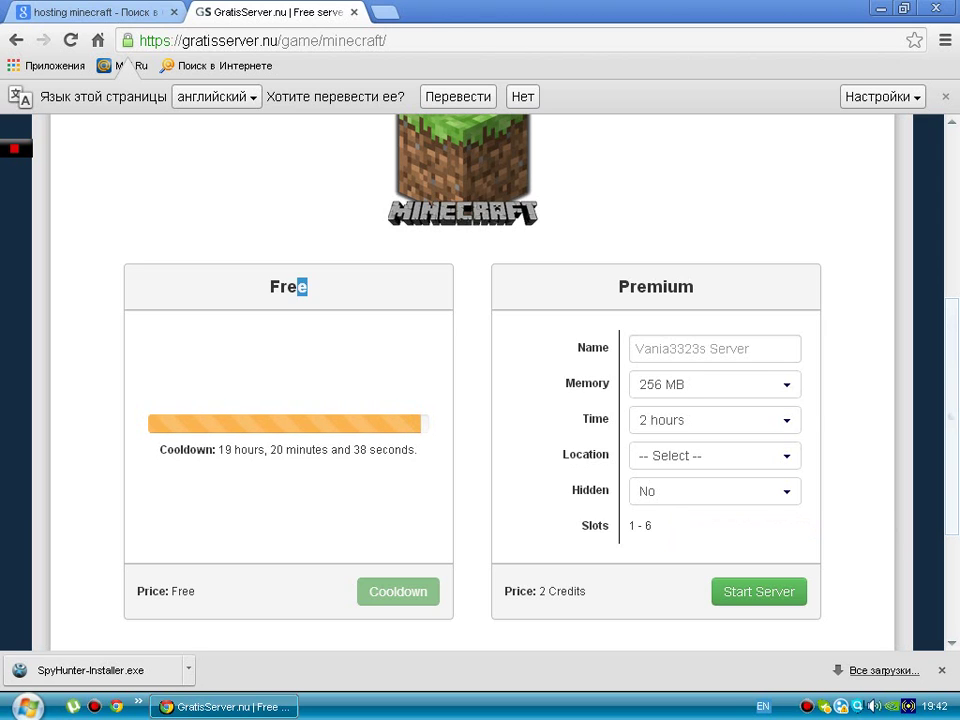
click(786, 455)
click(662, 493)
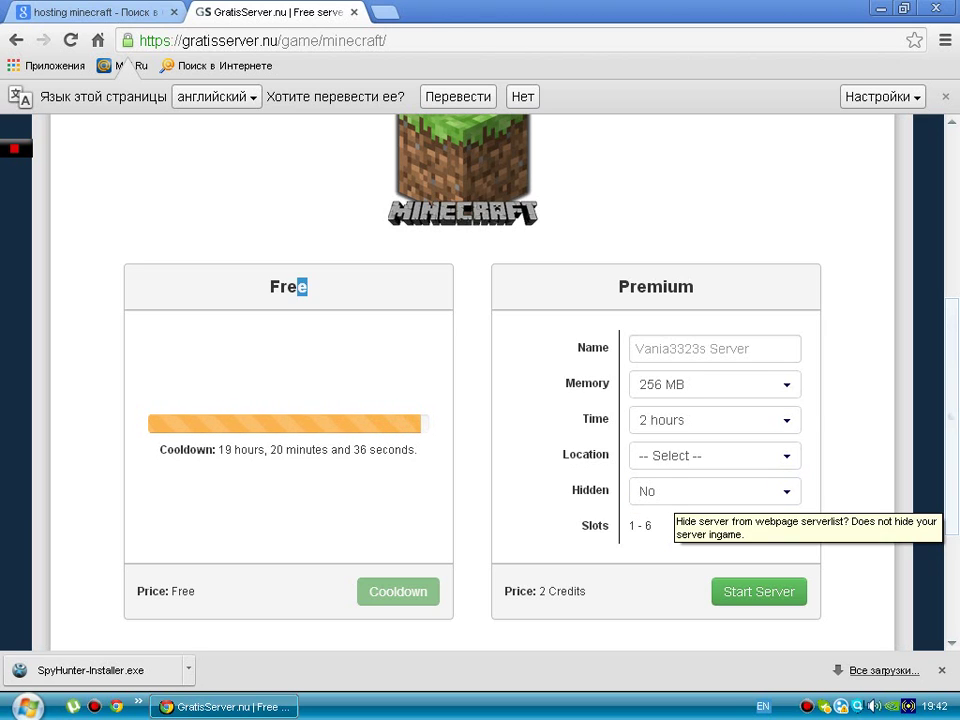
click(668, 491)
click(672, 492)
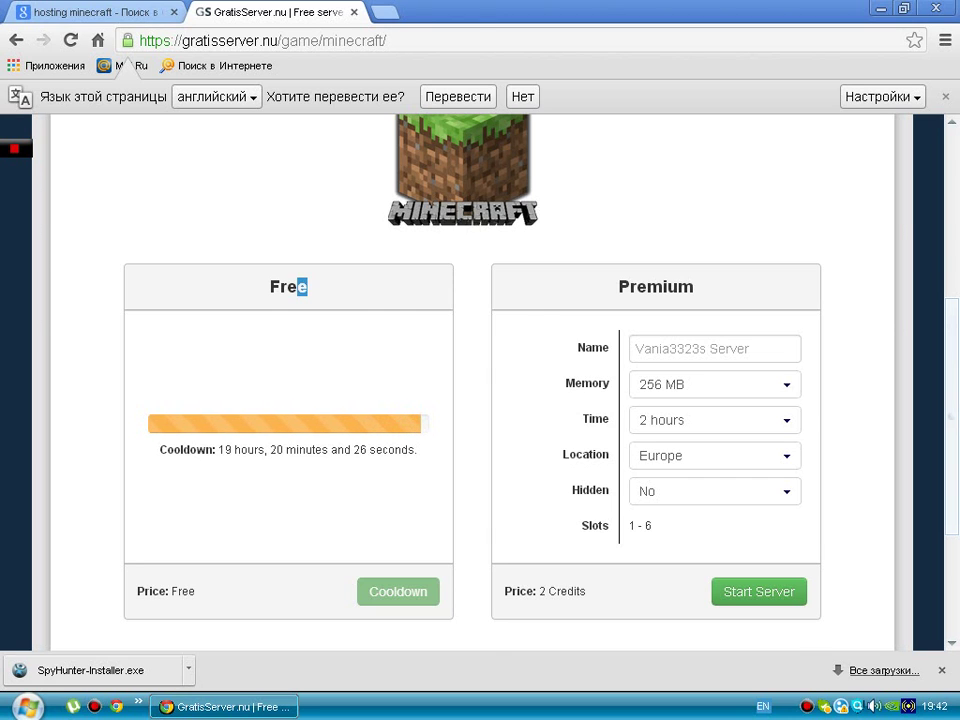
Open the overview of the existing Minecraft server and review its resources and status details
scroll(472, 382, up, 4)
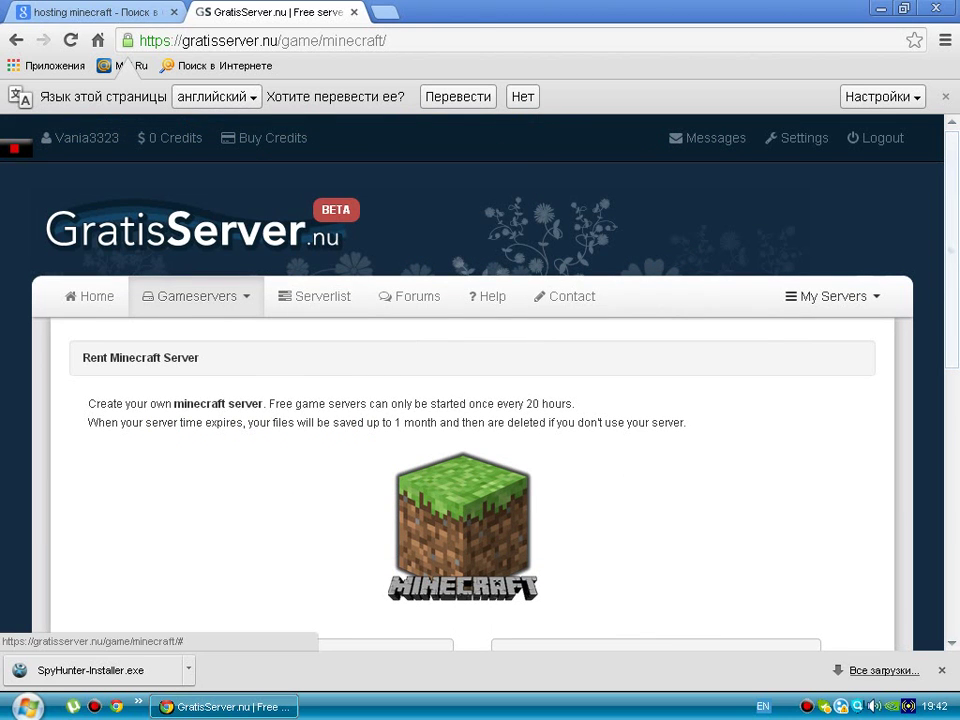
click(833, 296)
click(820, 337)
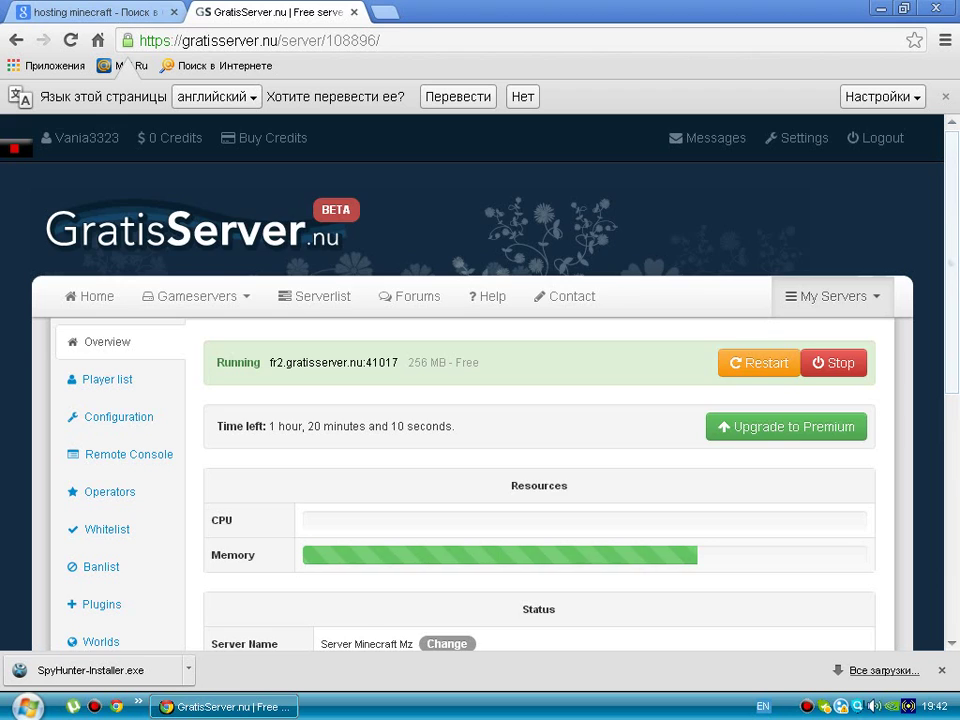
scroll(480, 400, down, 2)
scroll(480, 400, down, 1)
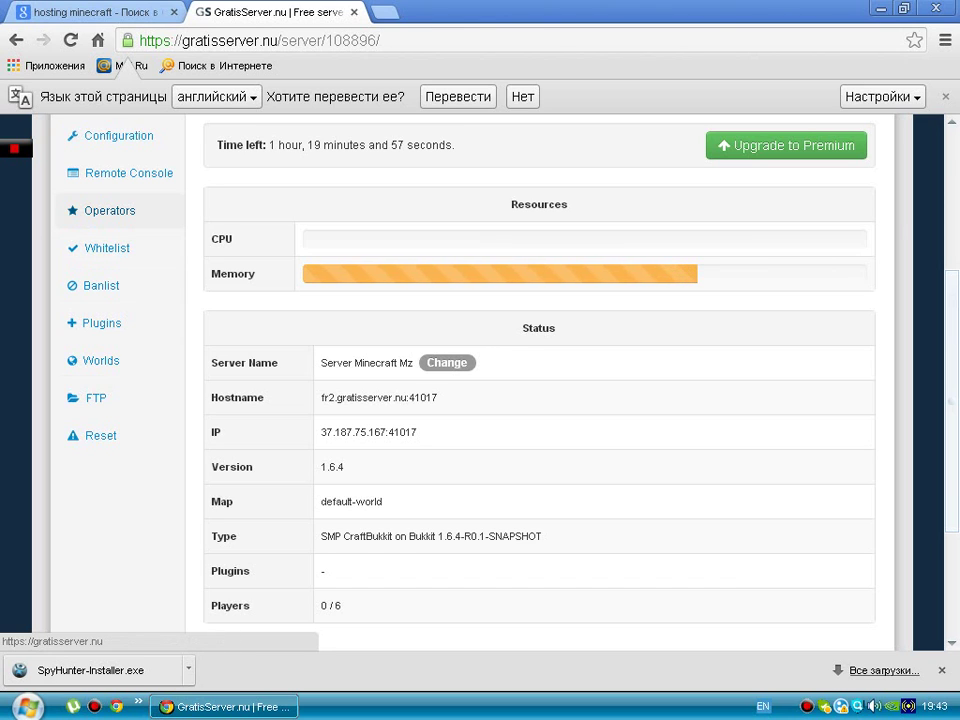
scroll(110, 323, up, 4)
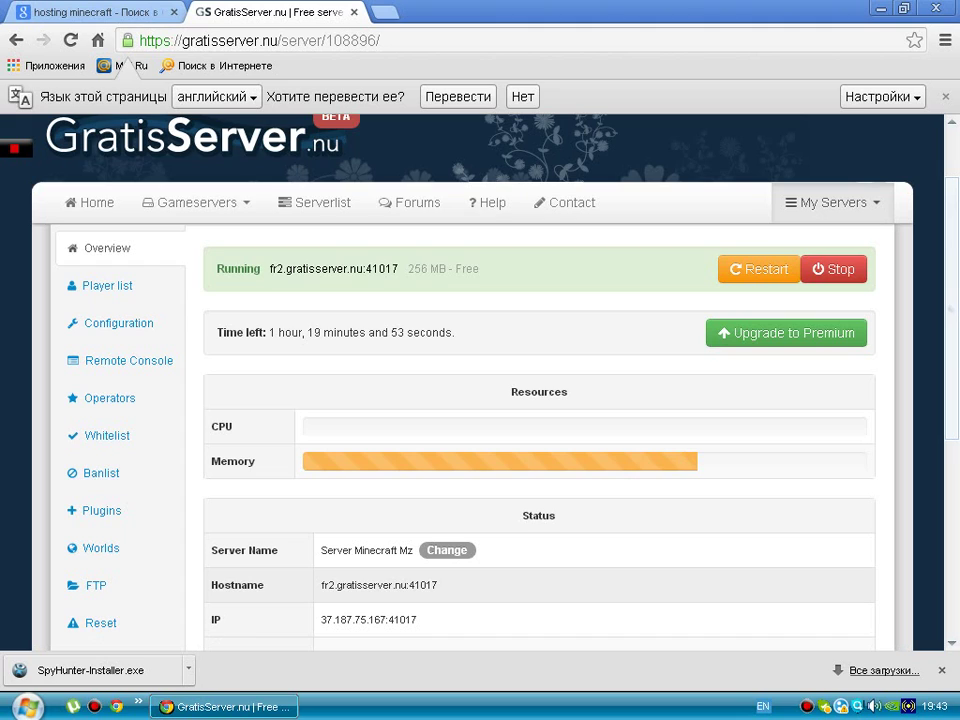
scroll(480, 400, down, 1)
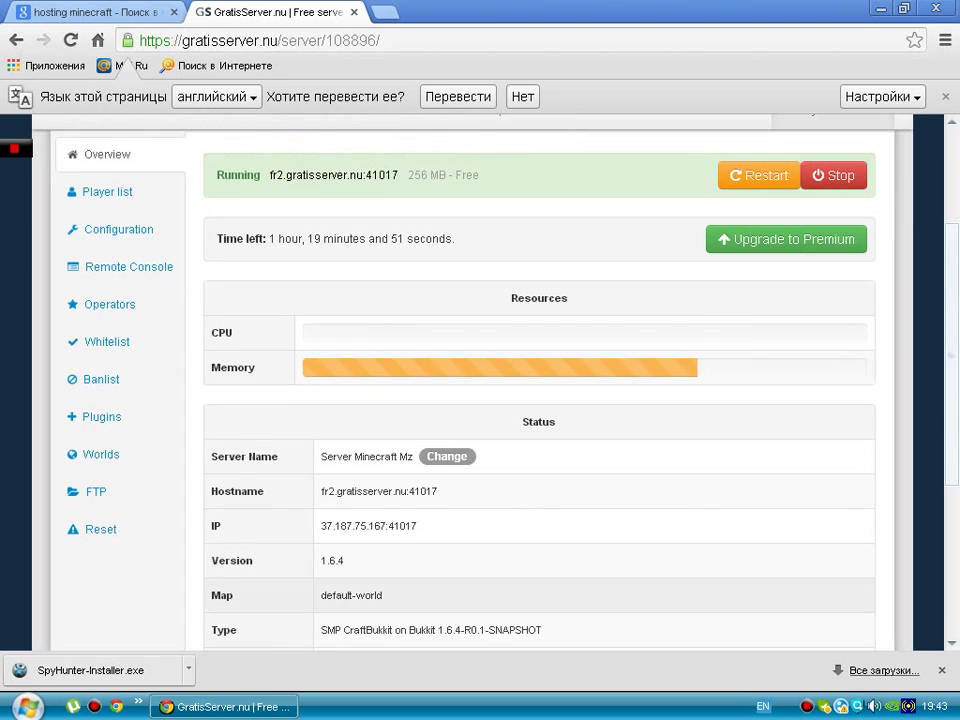
Copy the server's hostname fr2.gratisserver.nu:41017 from the status table
drag(437, 491, 321, 491)
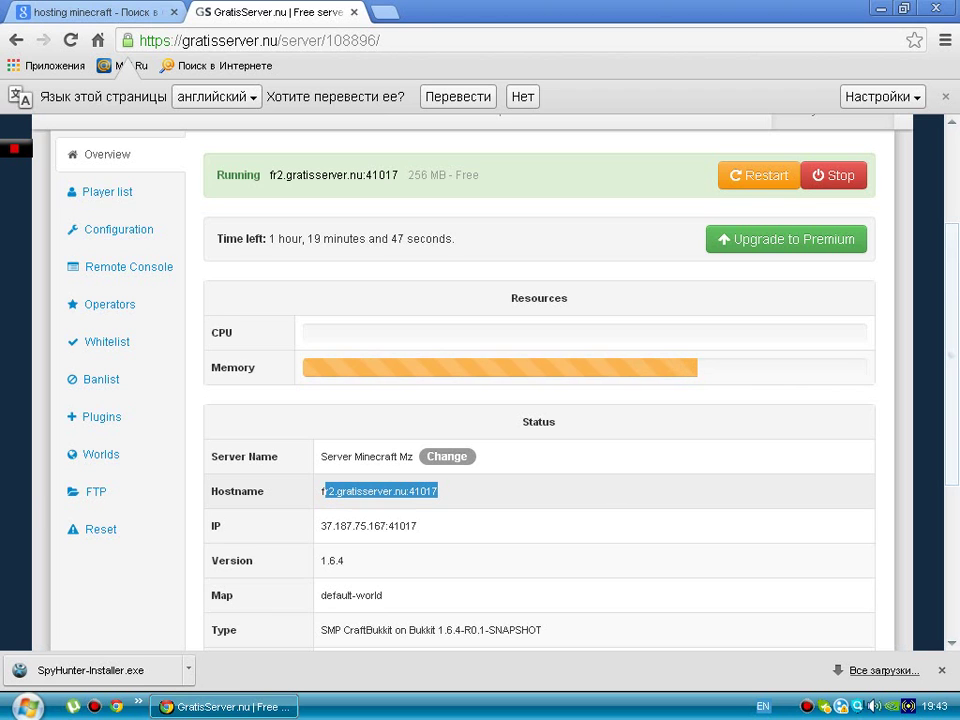
right_click(386, 490)
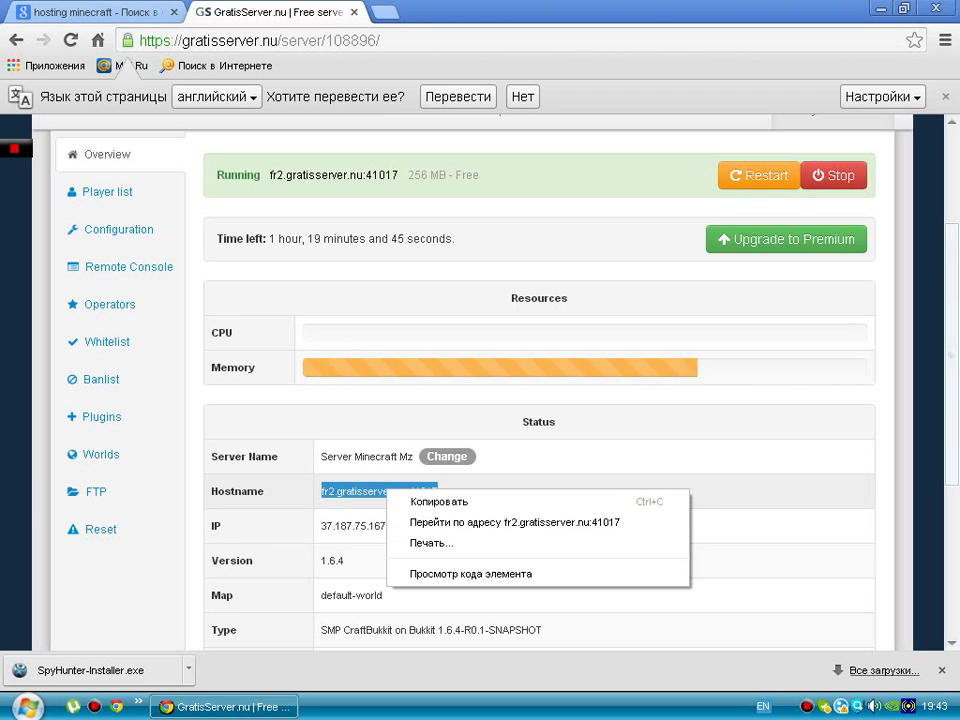
click(430, 501)
Switch to the desktop, open the Minecraft launcher and start the game with the selected profile
click(880, 8)
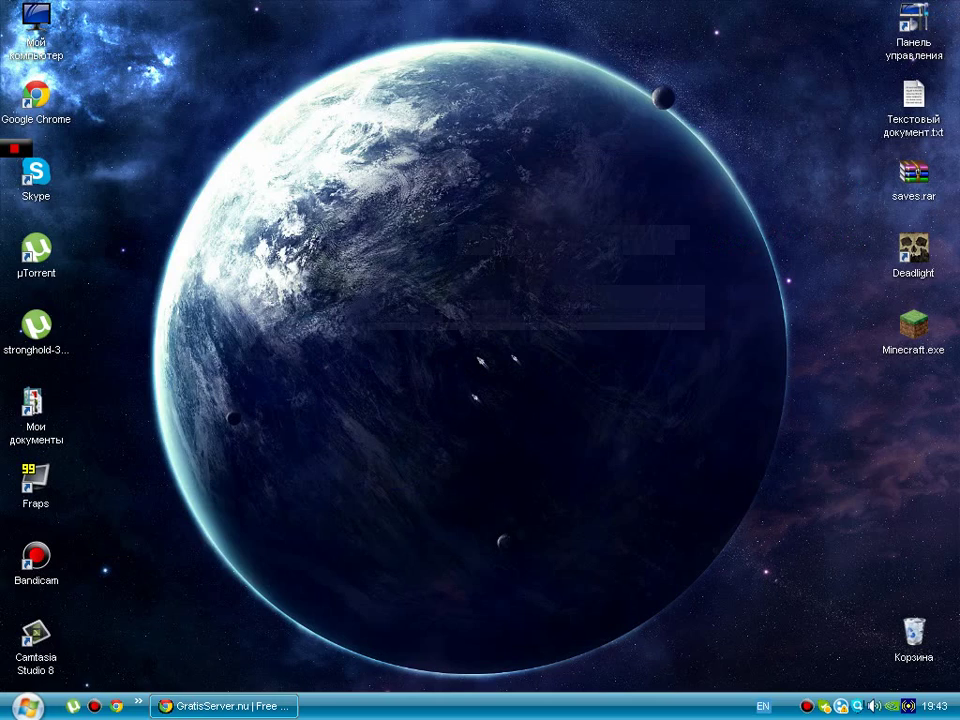
drag(296, 251, 418, 367)
drag(296, 367, 274, 398)
drag(439, 314, 720, 108)
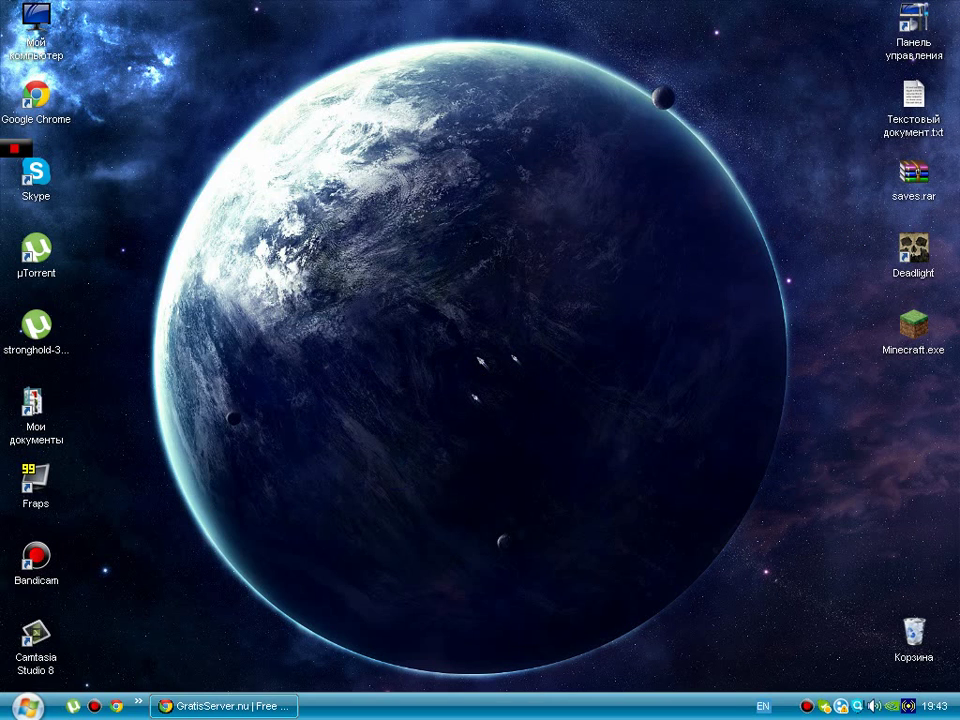
double_click(913, 325)
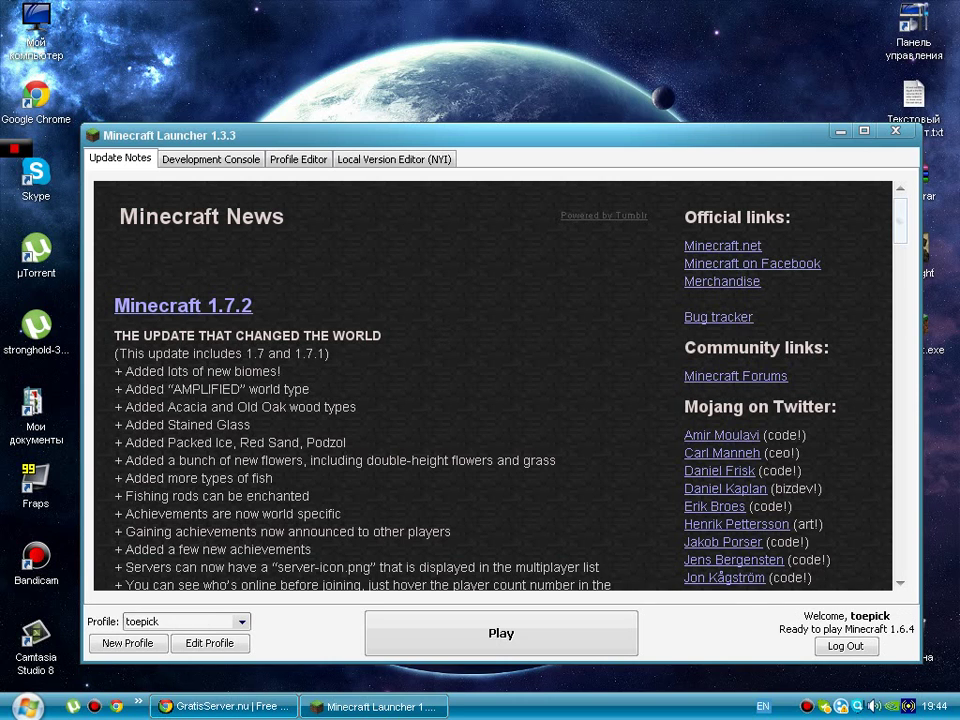
click(501, 633)
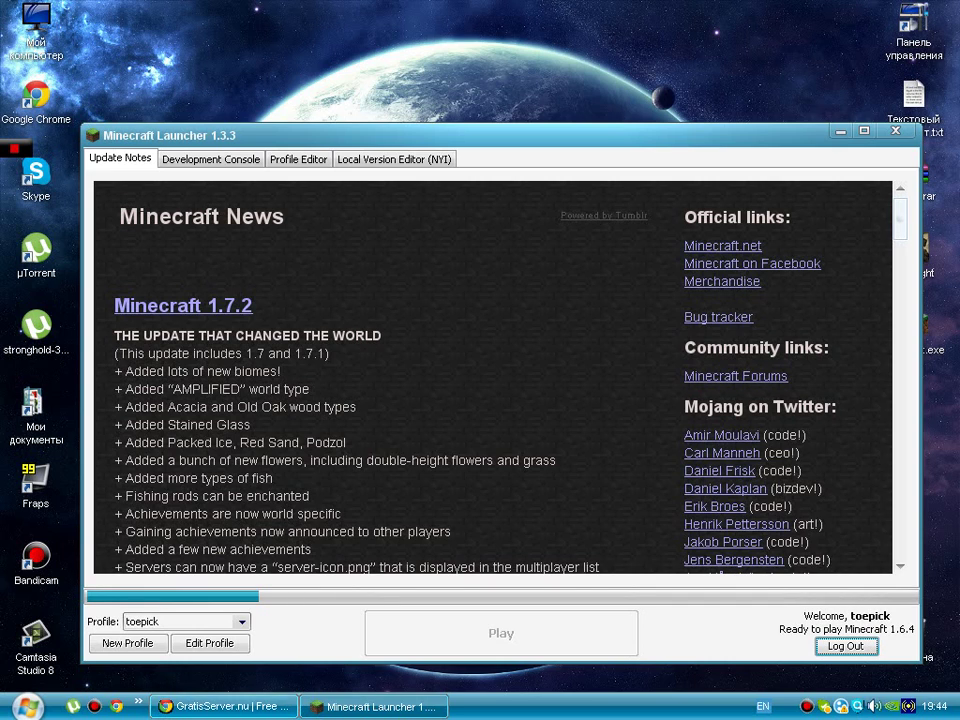
Copy the server's IP address 37.187.75.167:41017 from the GratisServer status table and return to the Minecraft launcher
click(224, 706)
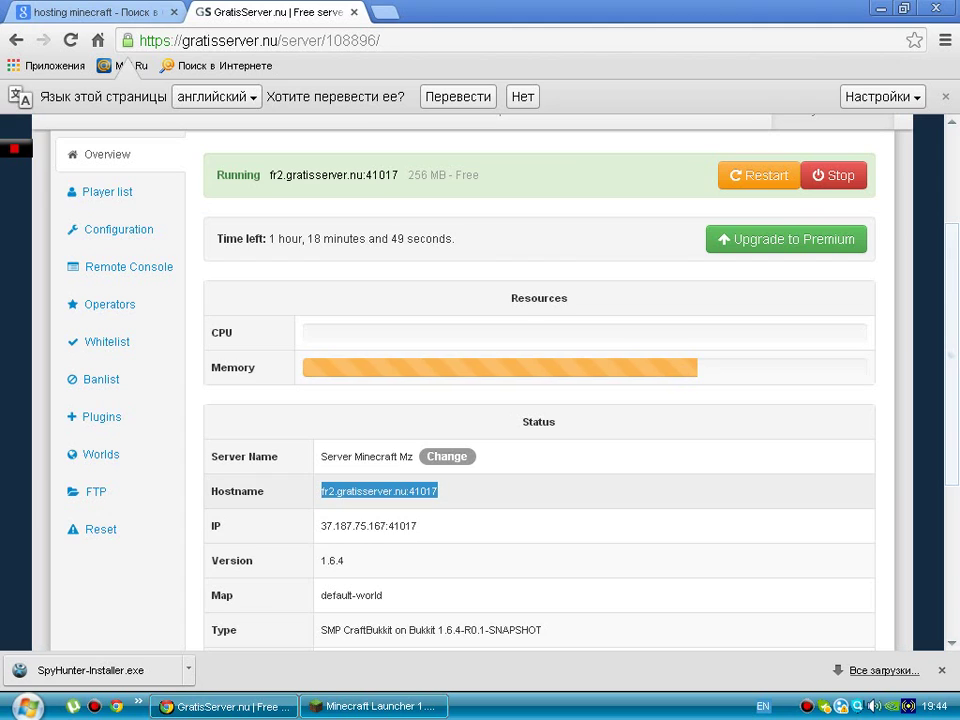
drag(418, 525, 321, 525)
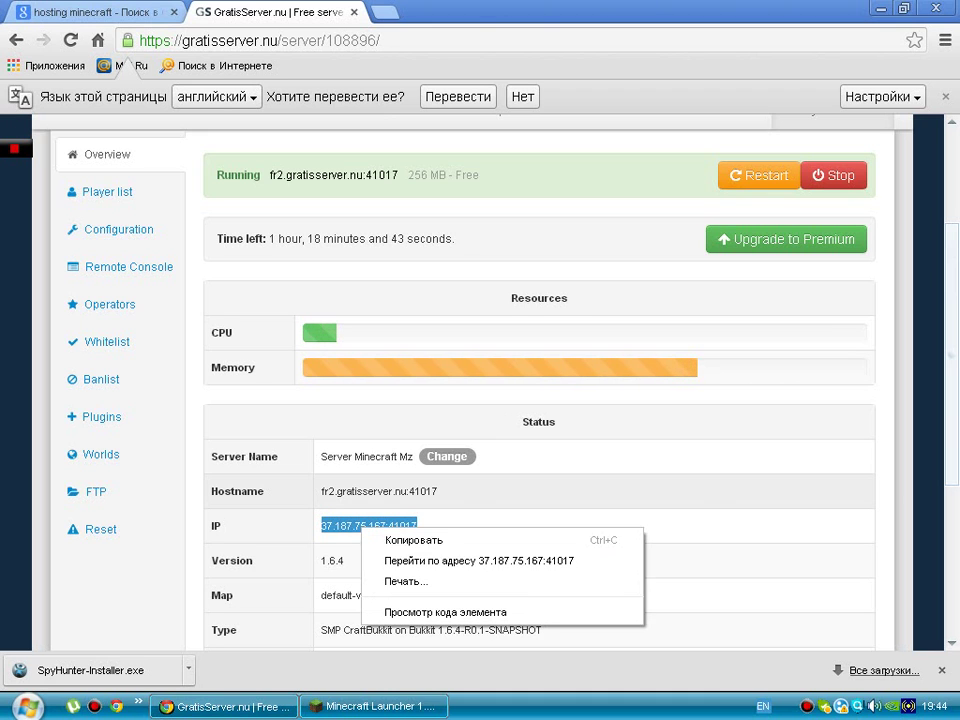
right_click(373, 527)
click(410, 563)
click(372, 706)
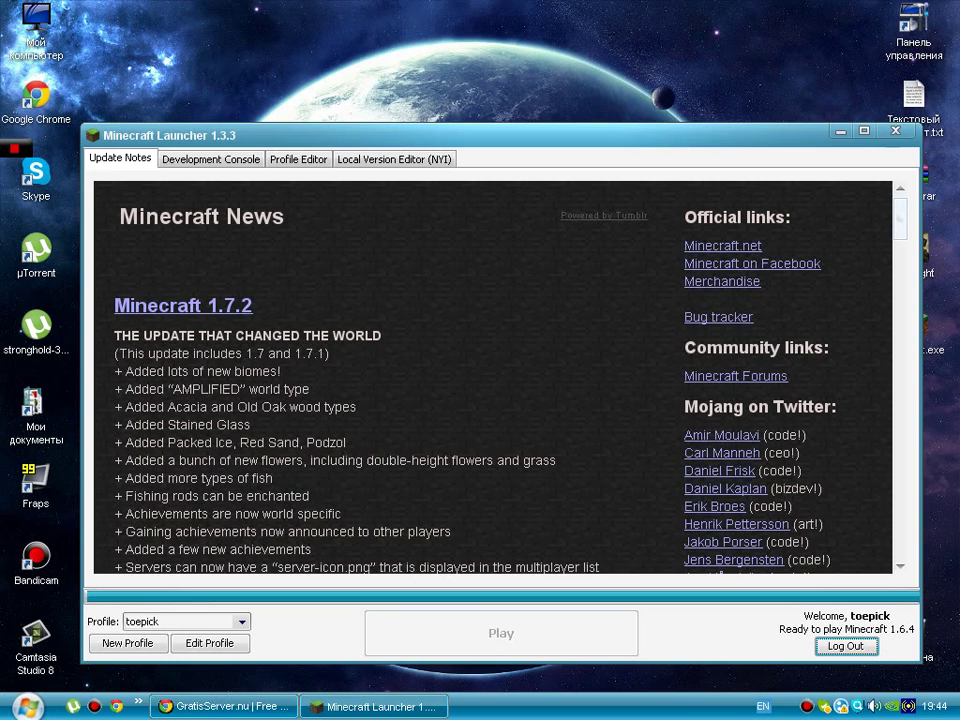
Review the server's status details in the browser while Minecraft loads, and return to the desktop
click(222, 706)
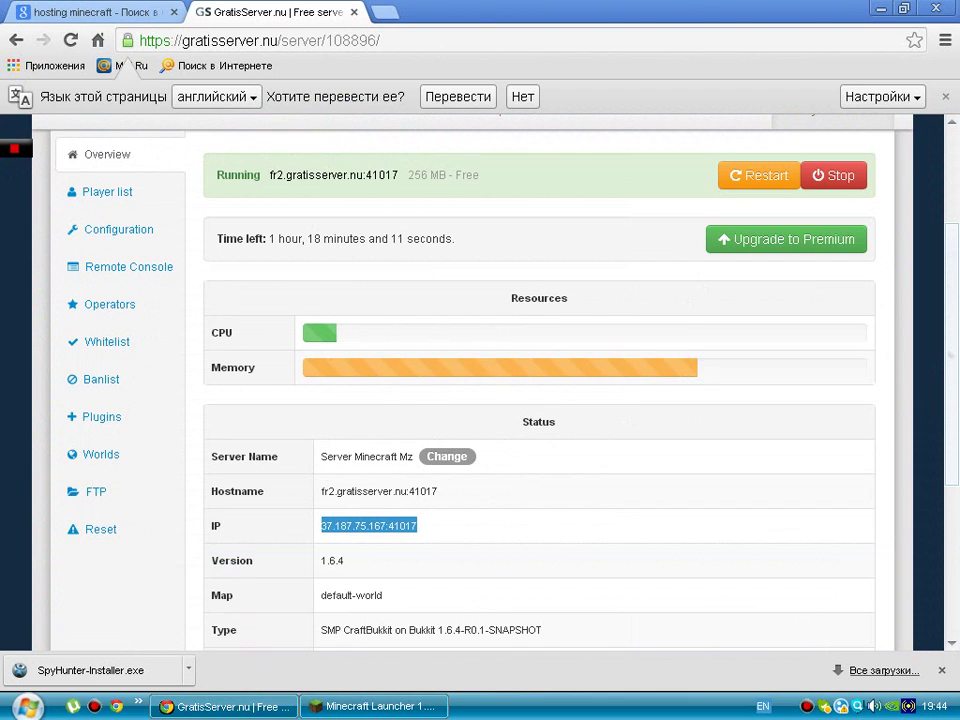
scroll(540, 400, down, 1)
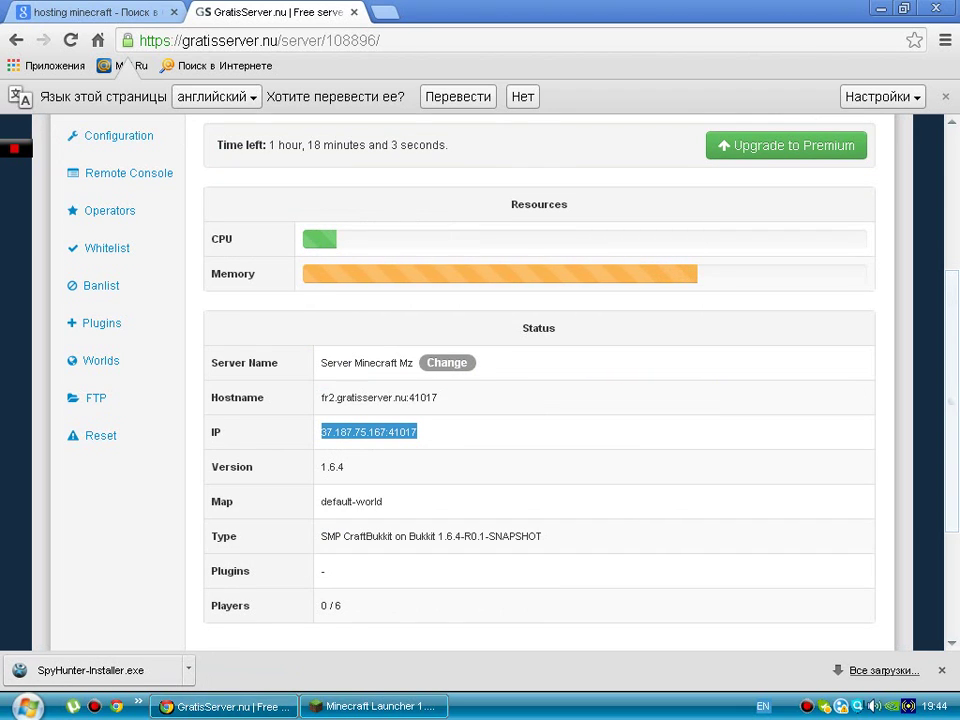
click(375, 706)
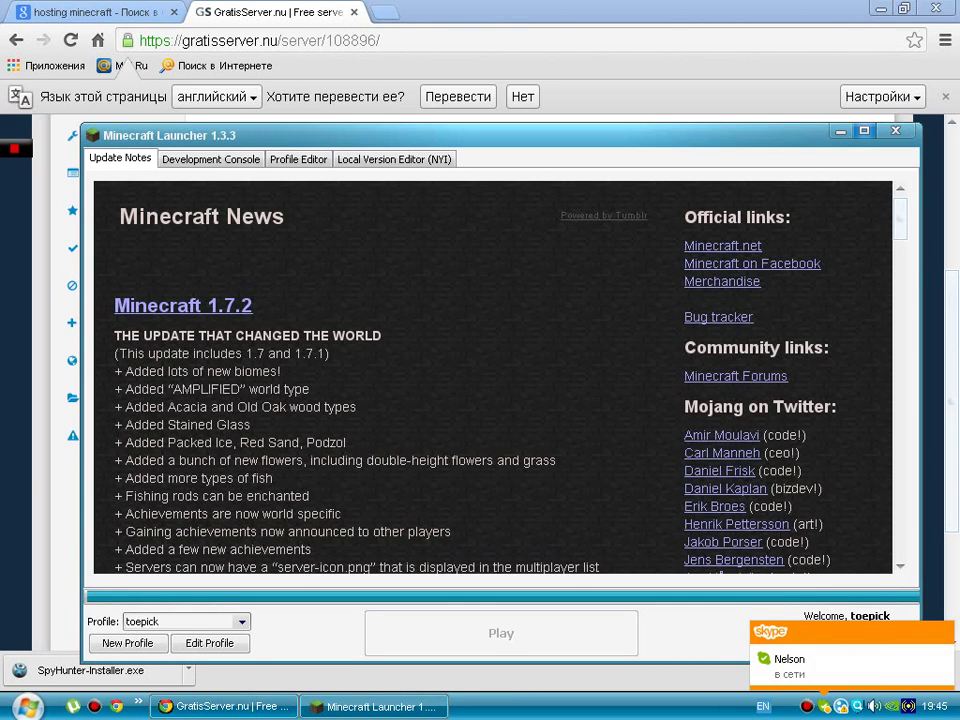
key(alt+F4)
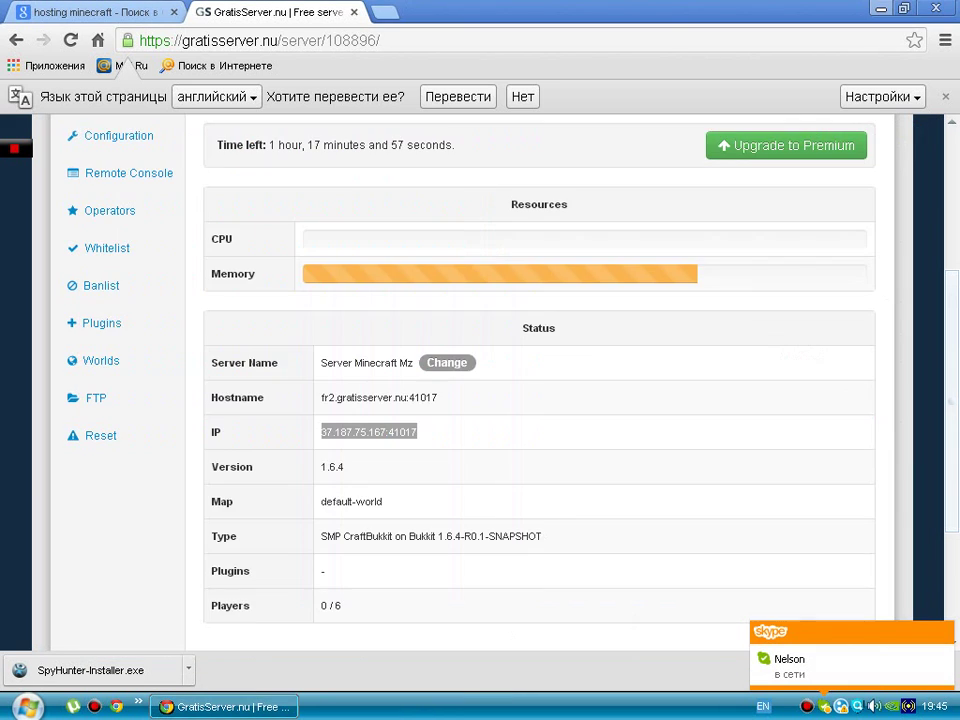
key(super+d)
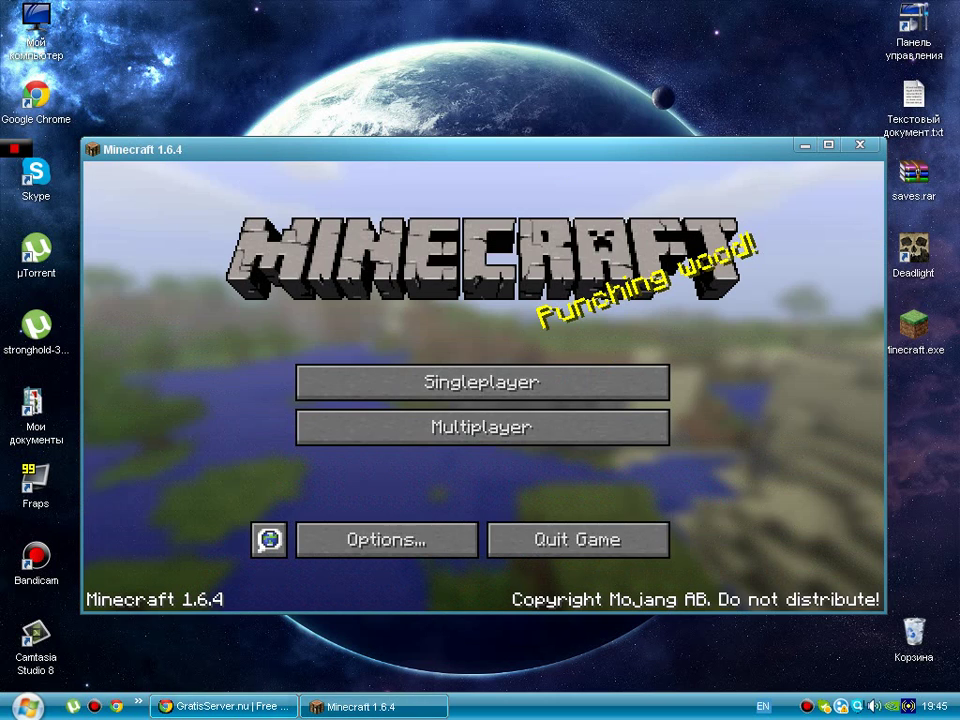
Open Direct Connect from Minecraft's multiplayer screen and replace the server address with the copied 37.187.75.167:41017
click(482, 426)
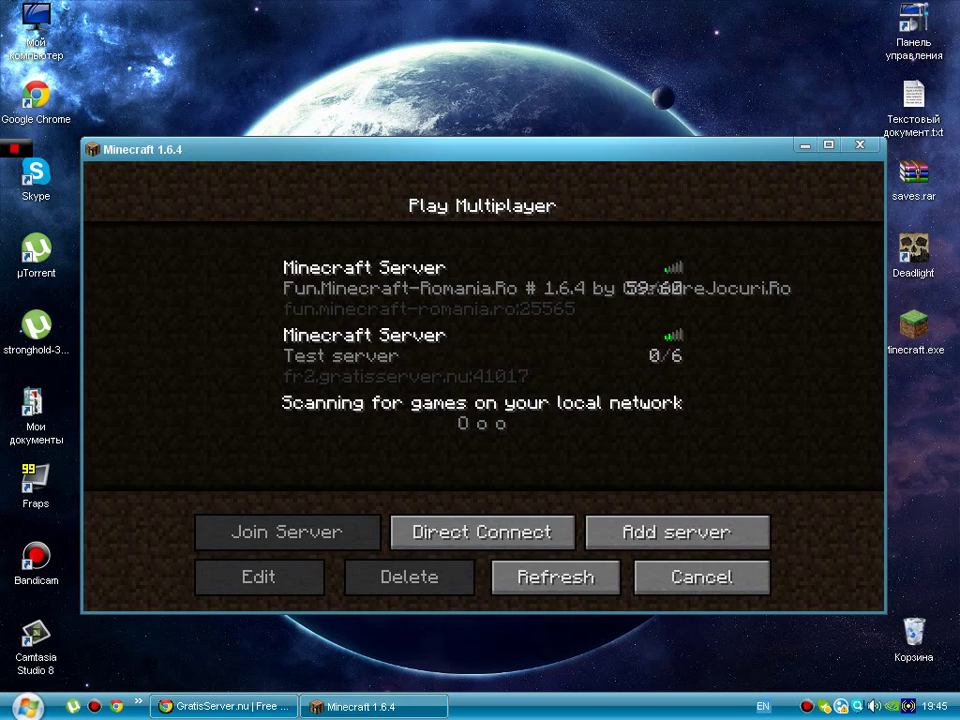
click(482, 356)
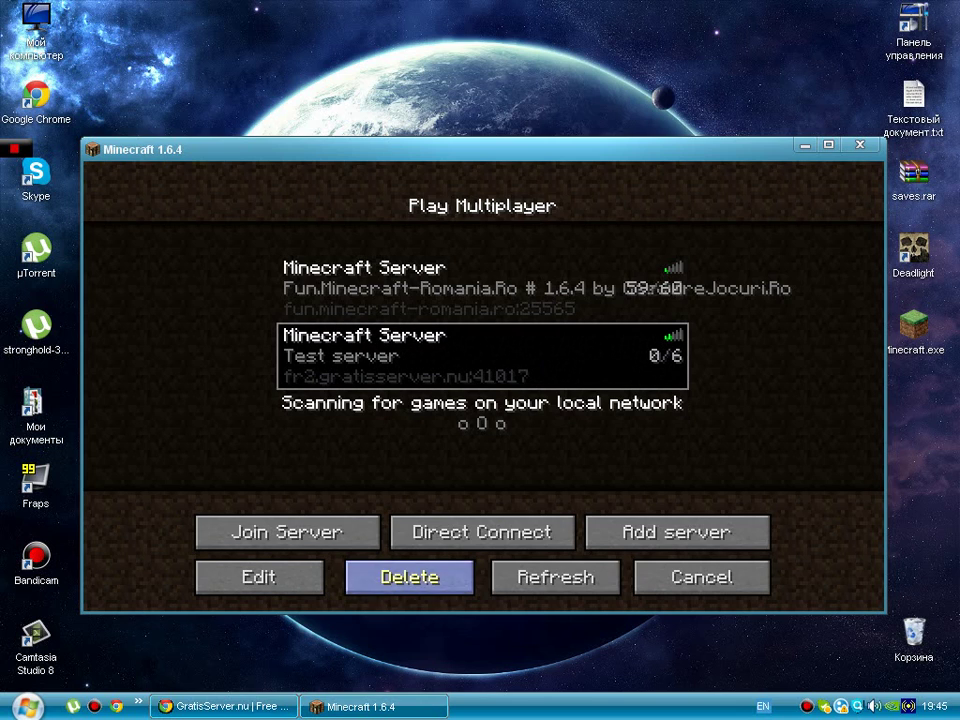
click(482, 532)
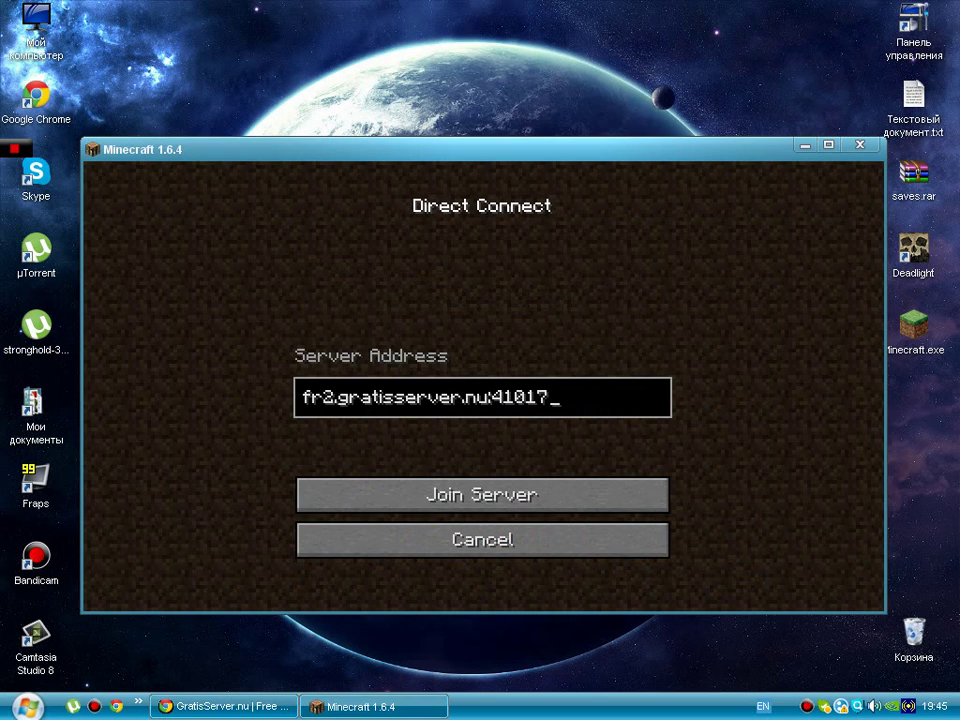
key(BackSpace)
key(BackSpace)
key(BackSpace)
key(BackSpace)
key(BackSpace)
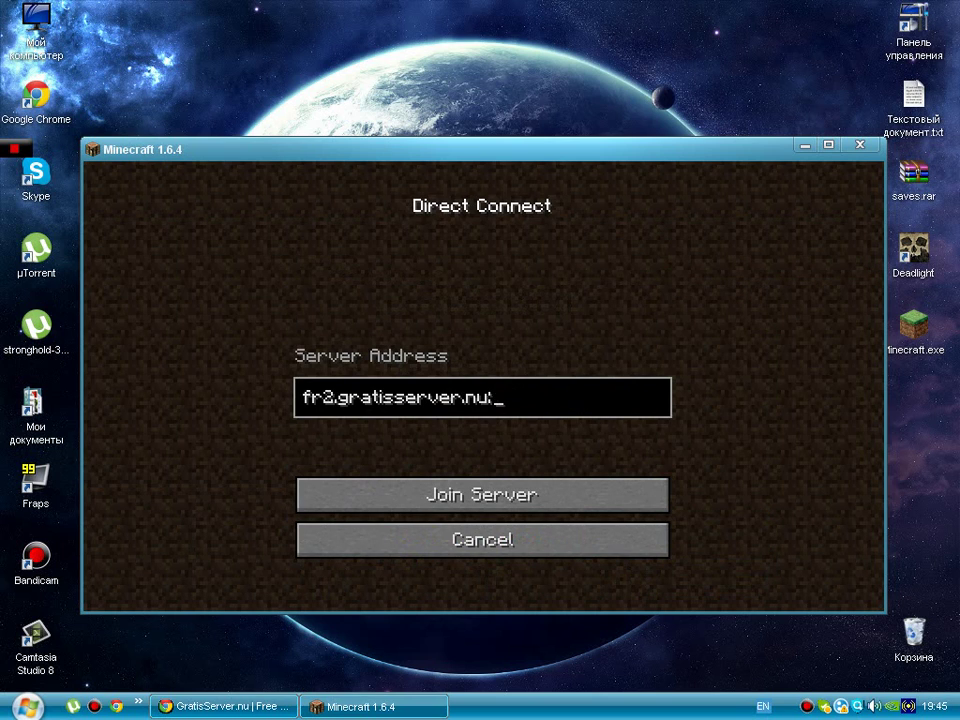
key(BackSpace)
key(BackSpace)
key(BackSpace)
key(BackSpace)
key(BackSpace)
key(BackSpace)
key(BackSpace)
key(BackSpace)
key(BackSpace)
key(BackSpace)
key(BackSpace)
key(BackSpace)
key(BackSpace)
key(BackSpace)
key(BackSpace)
key(BackSpace)
key(BackSpace)
key(BackSpace)
key(BackSpace)
key(BackSpace)
key(ctrl+v)
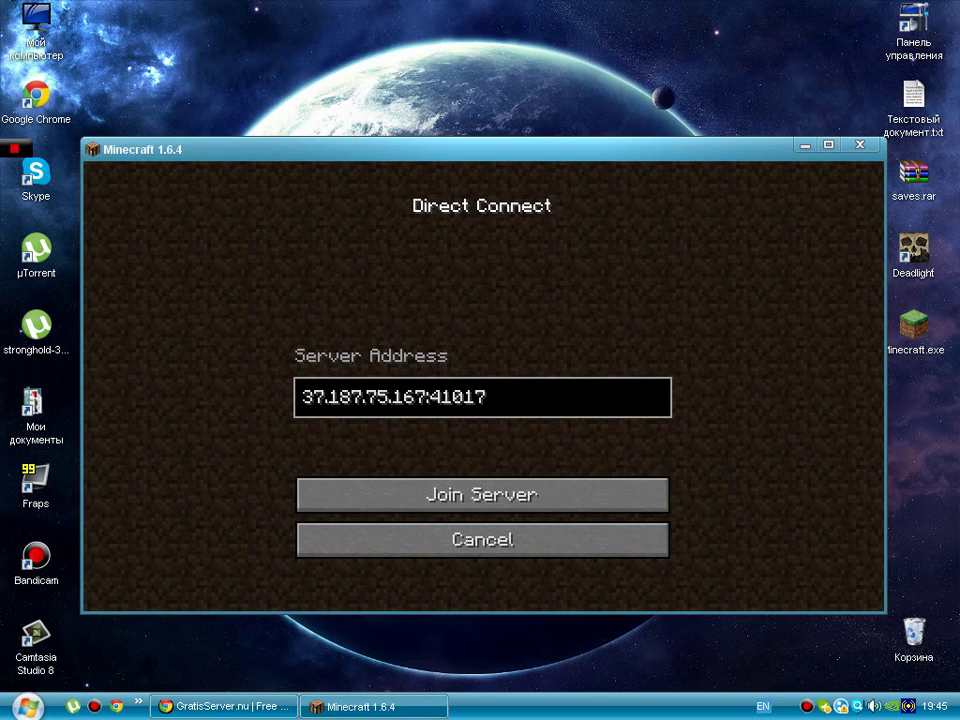
Check the IP on the GratisServer status page in the browser, return to Minecraft and join the server at the entered address
click(224, 706)
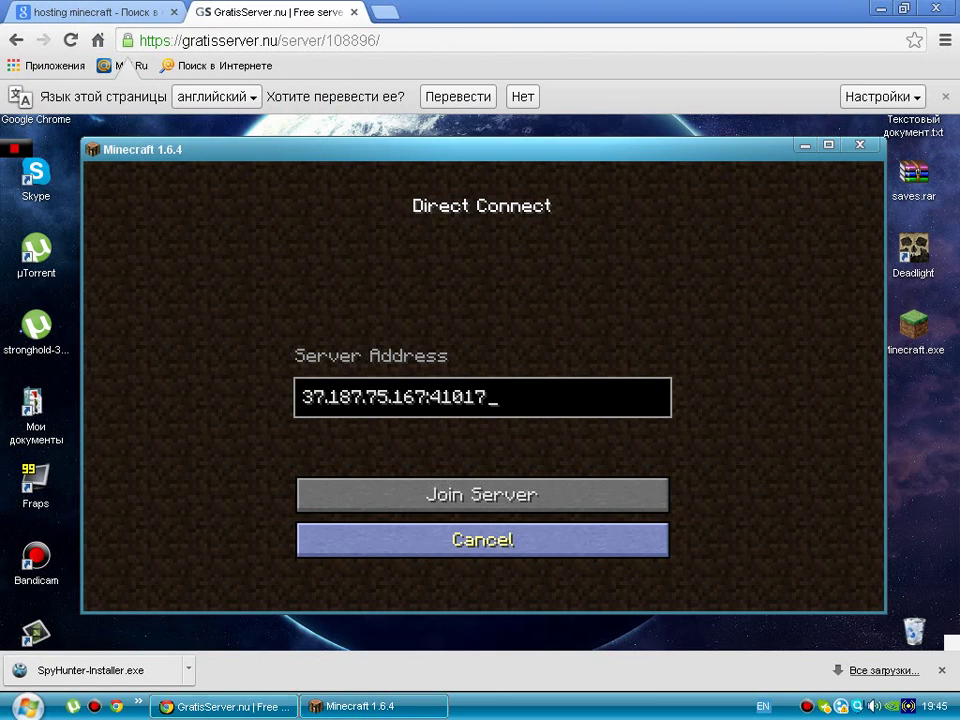
key(alt+Tab)
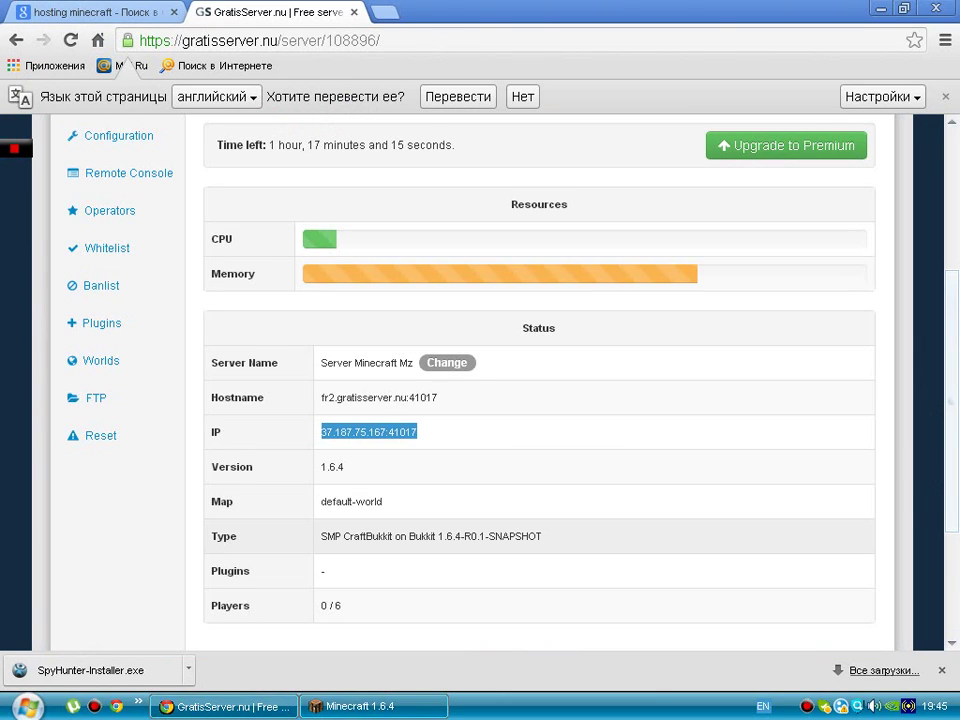
key(alt+Tab)
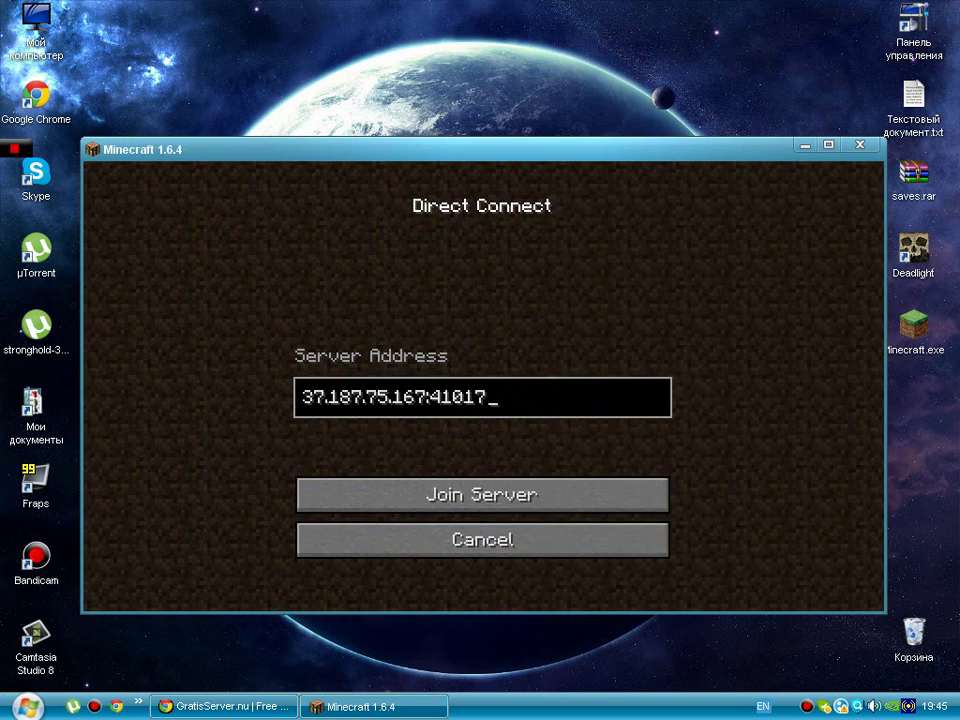
key(Return)
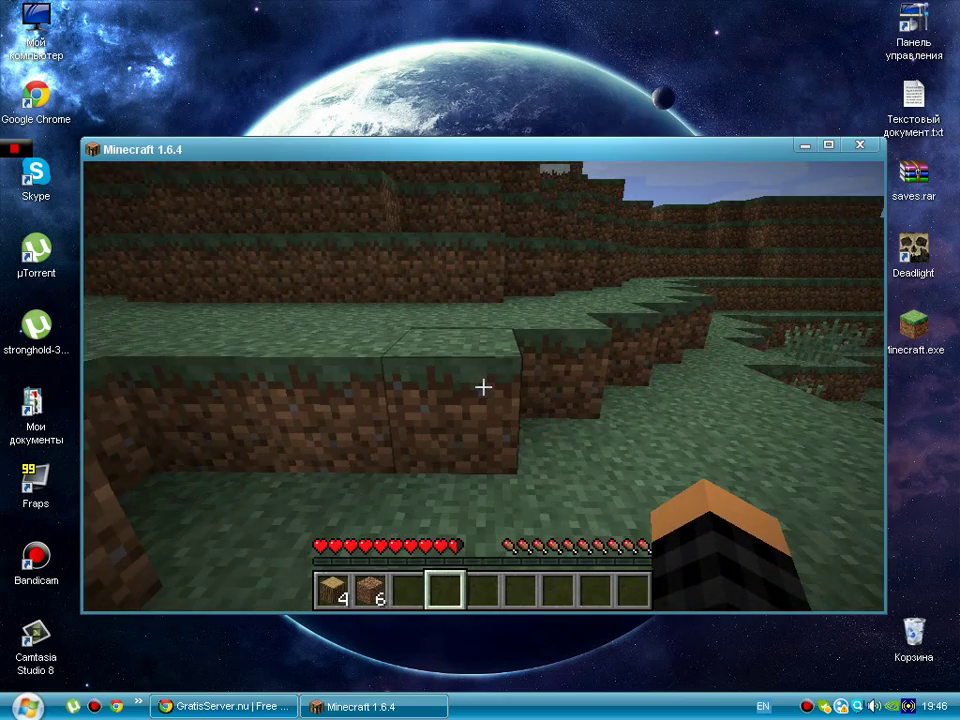
Dig out the grass block straight ahead and collect the dropped dirt block
drag(483, 386, 483, 386)
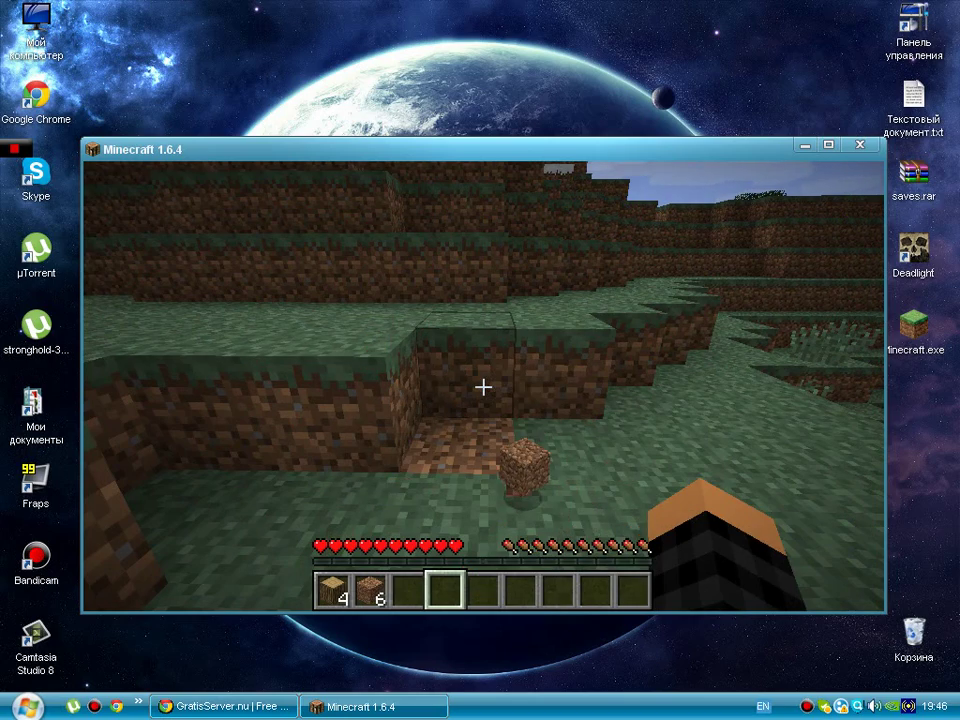
key(w)
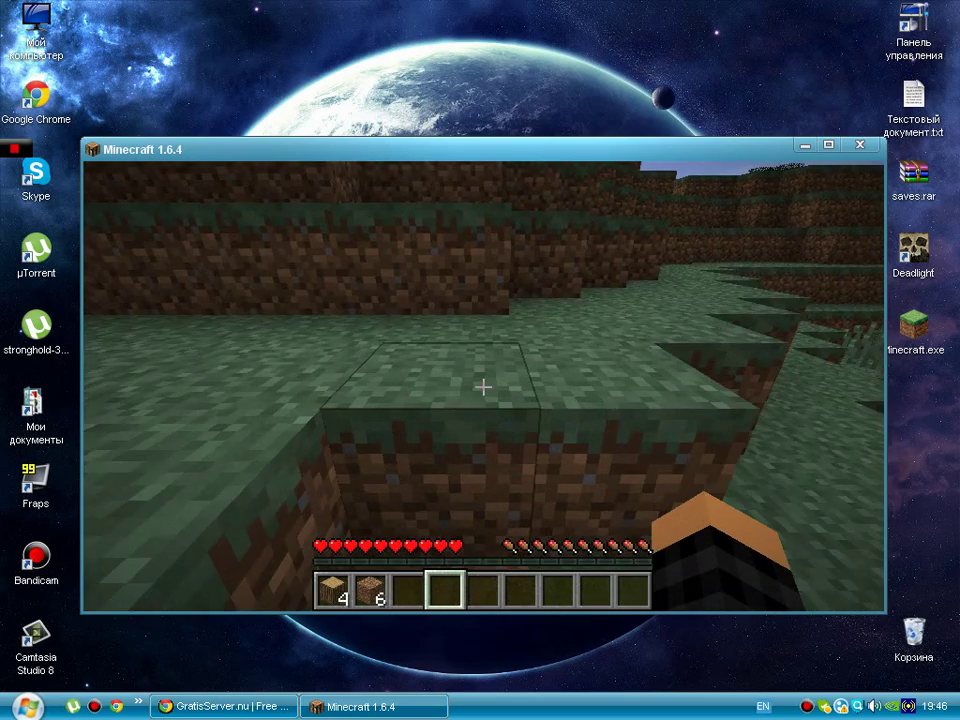
key(w)
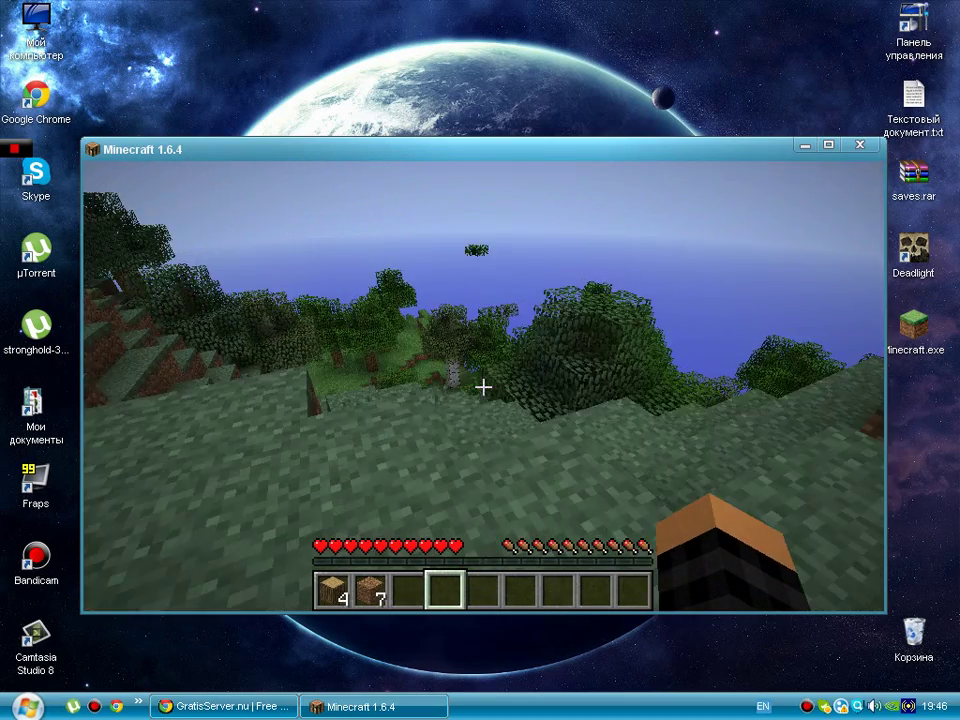
Walk and jump up the stepped grassy hillside toward the cow
key(w)
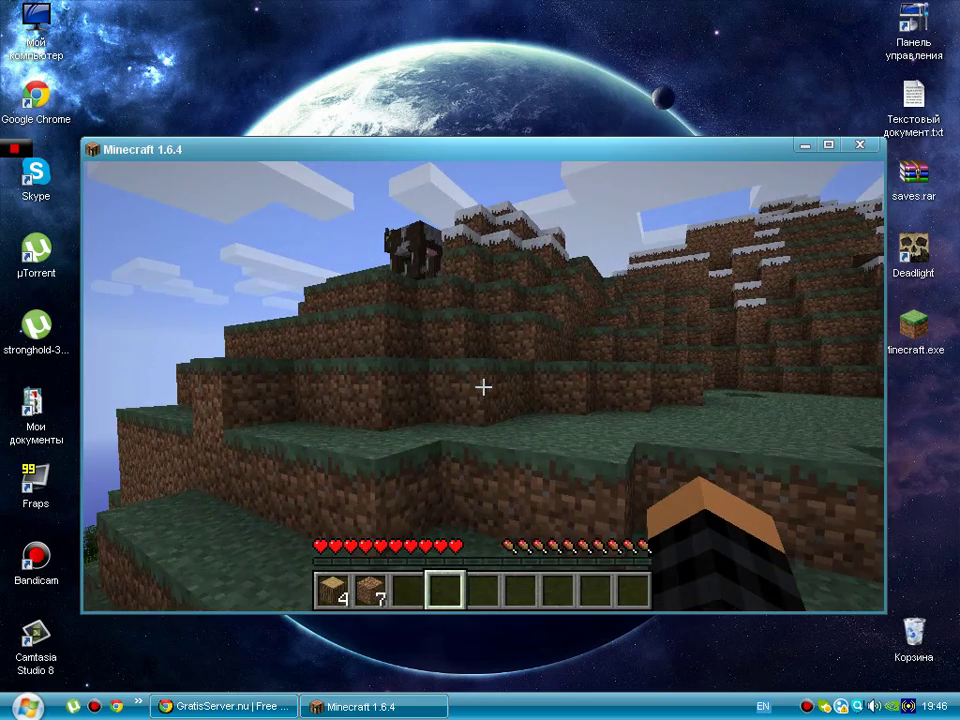
key(w)
key(space)
key(space)
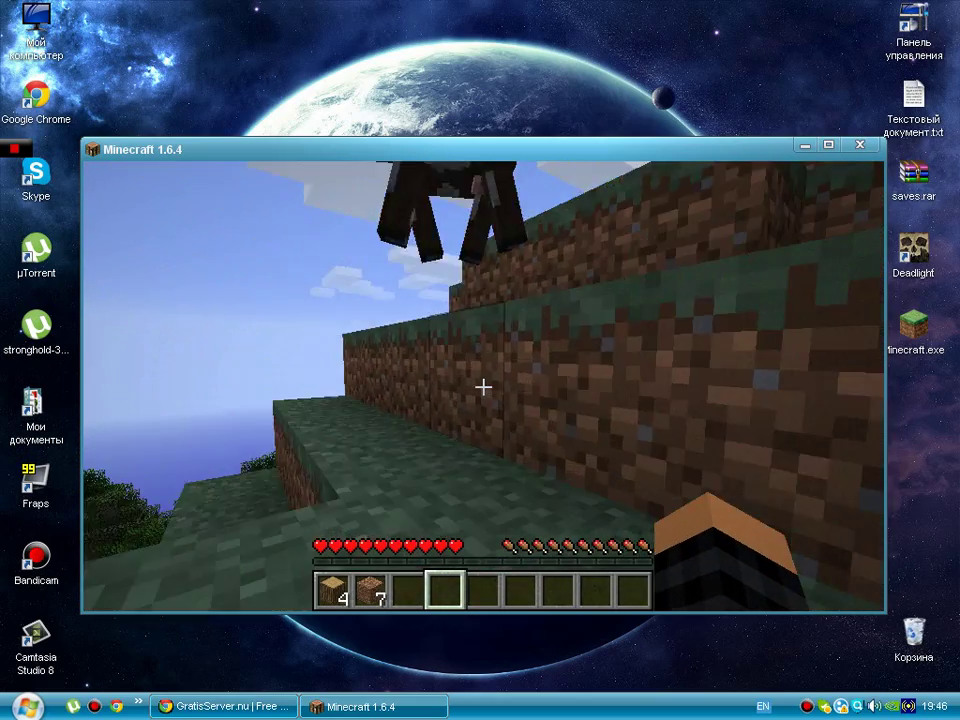
key(space)
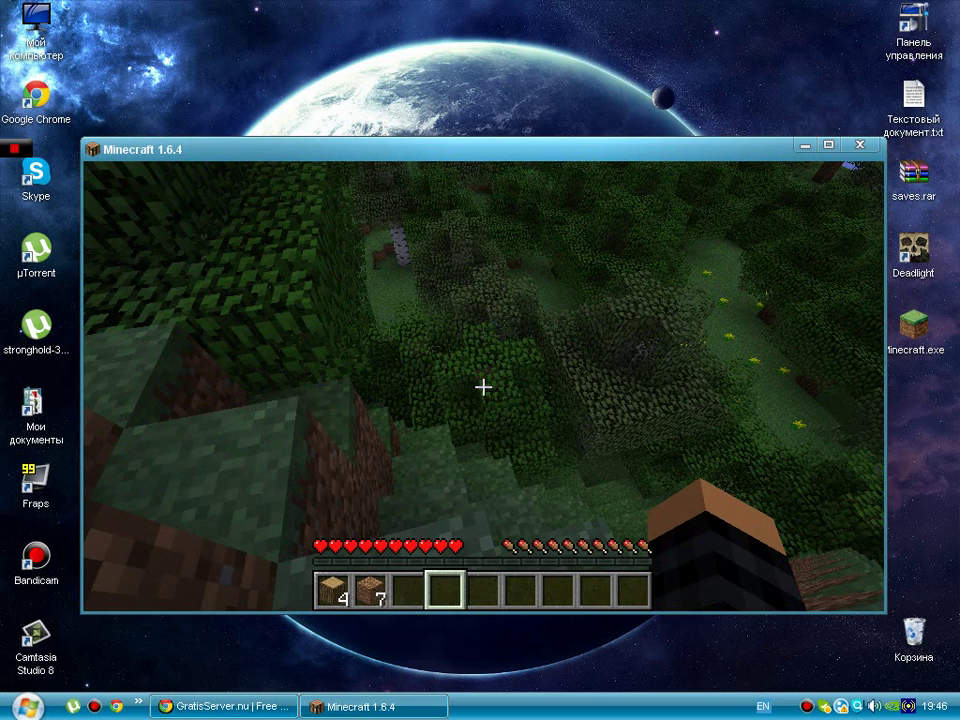
Pause the game, switch to the browser and open the server's Operators page on GratisServer
key(Escape)
click(224, 706)
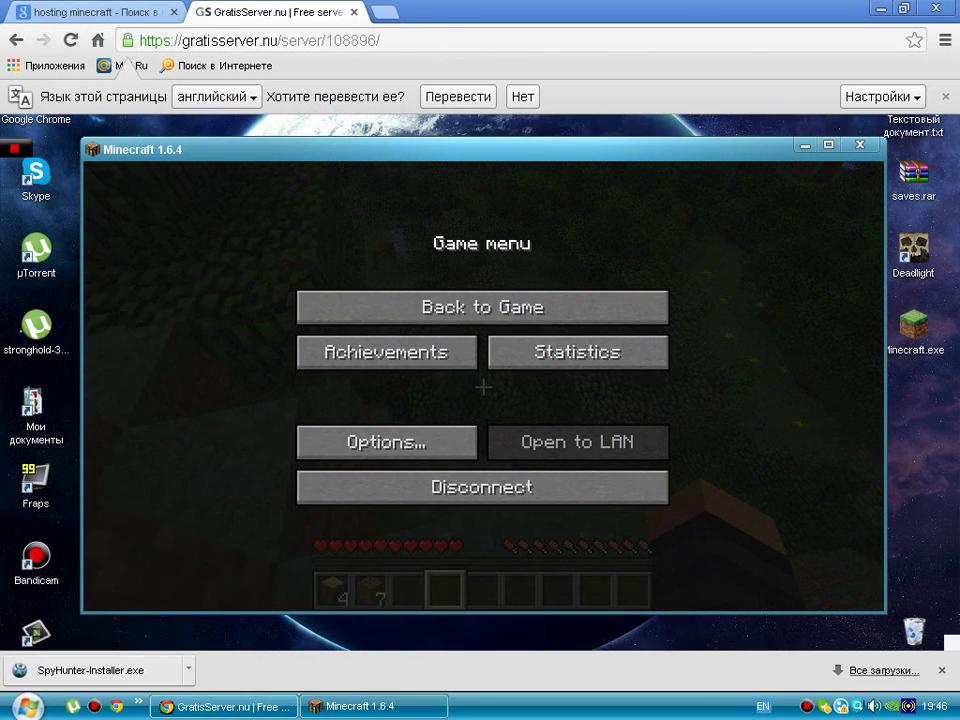
key(alt+Tab)
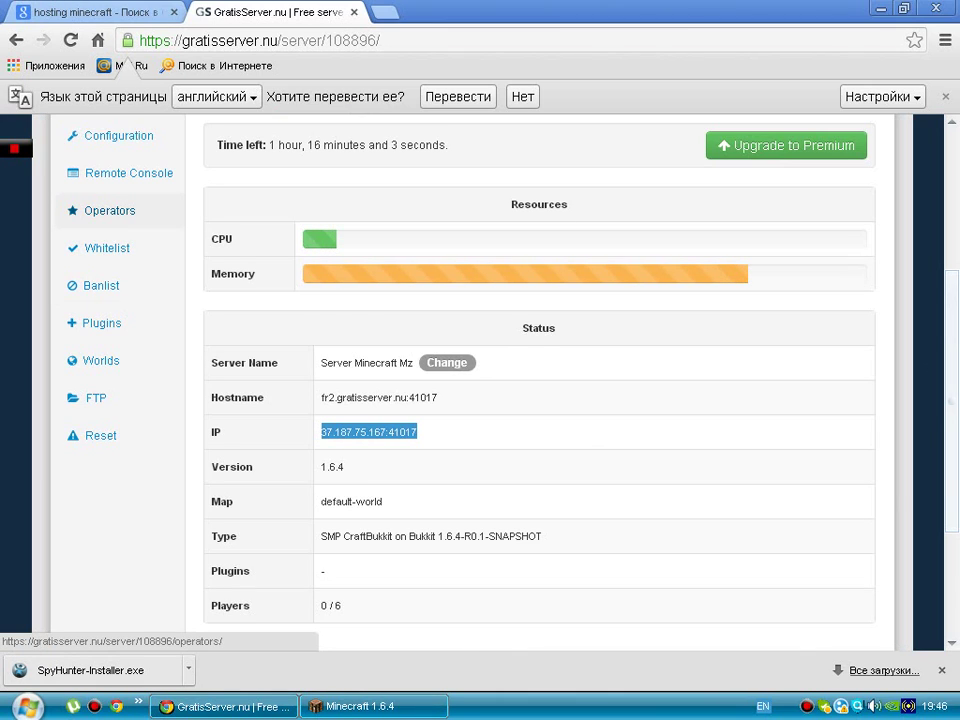
click(105, 210)
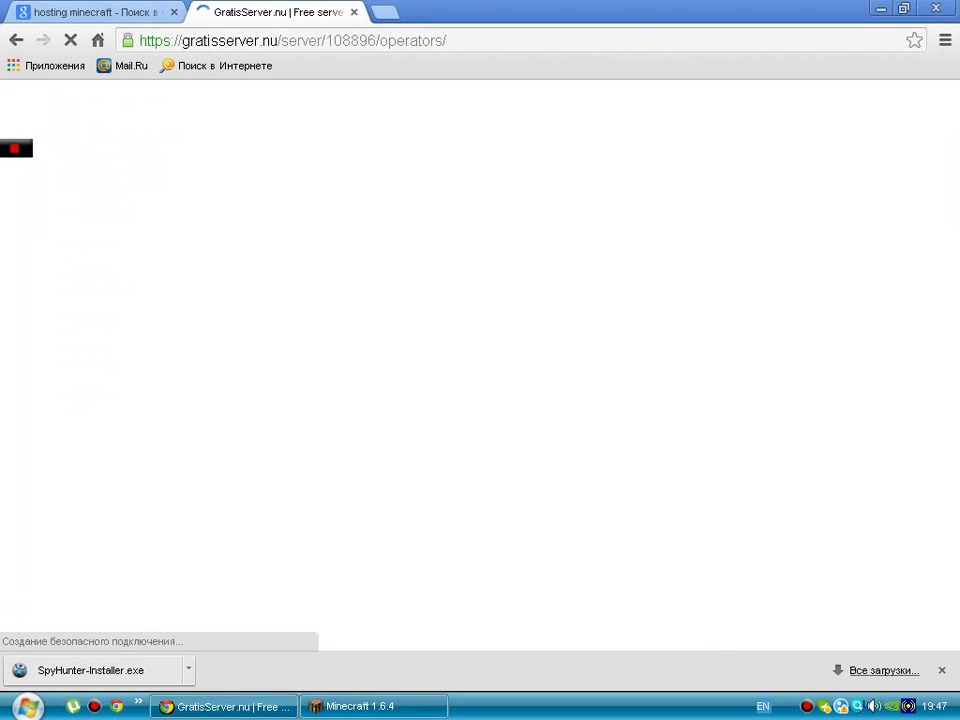
scroll(480, 380, down, 2)
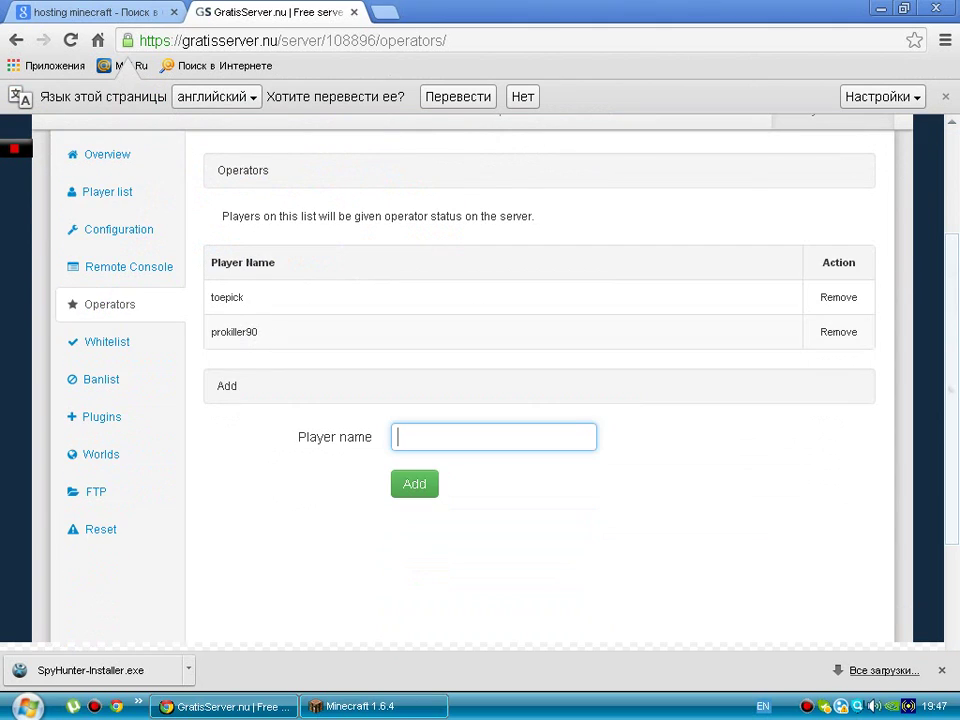
Remove both listed players from the operators and add the in-game player name as an operator
click(838, 297)
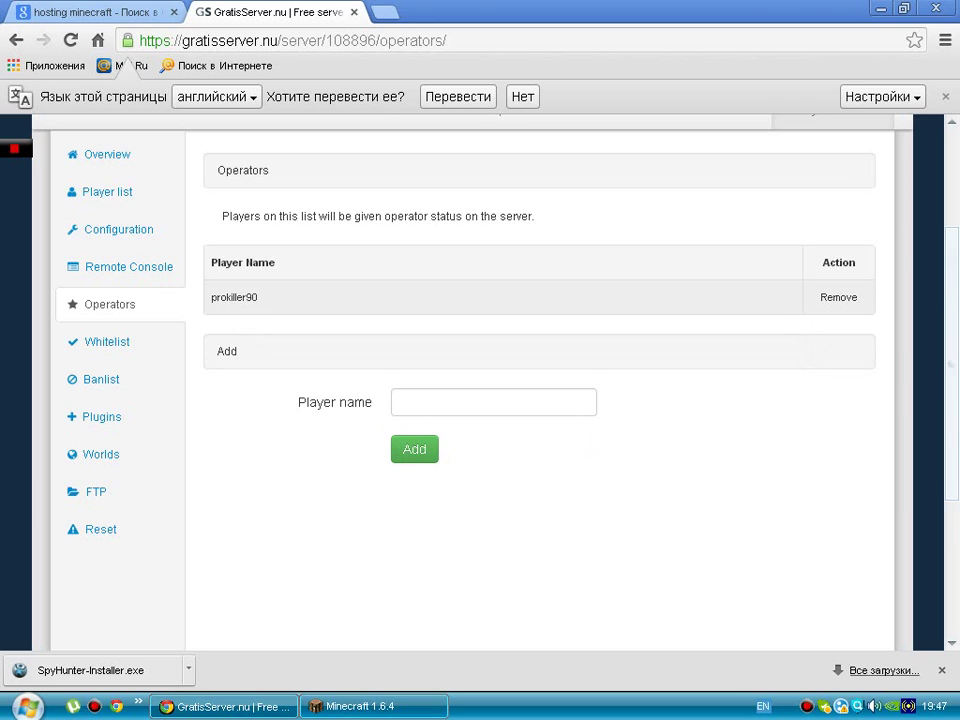
click(838, 297)
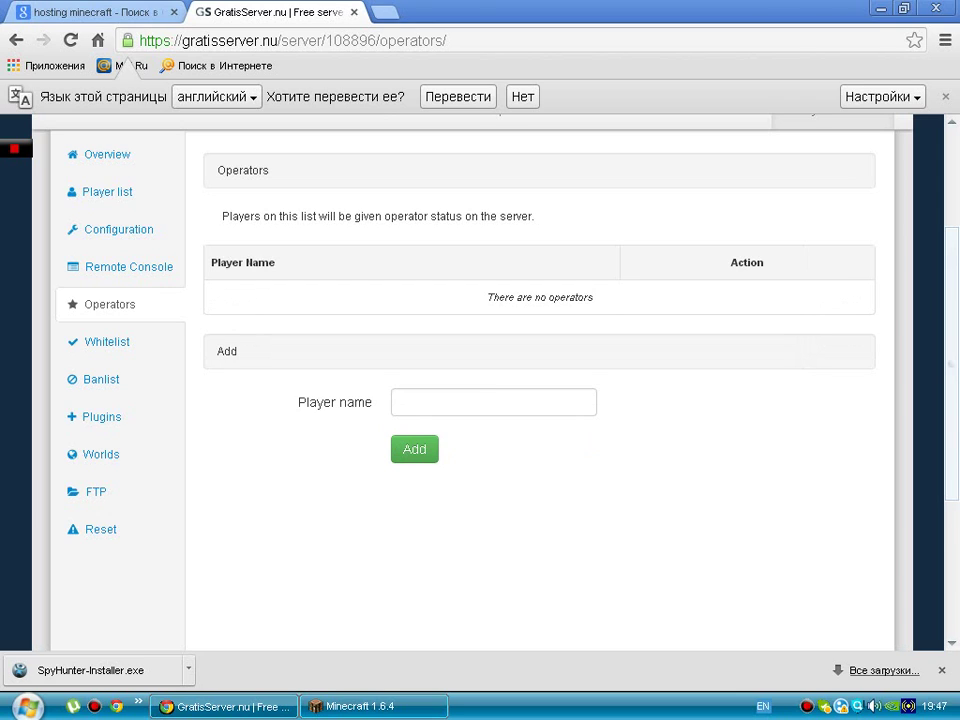
click(493, 402)
text(toe)
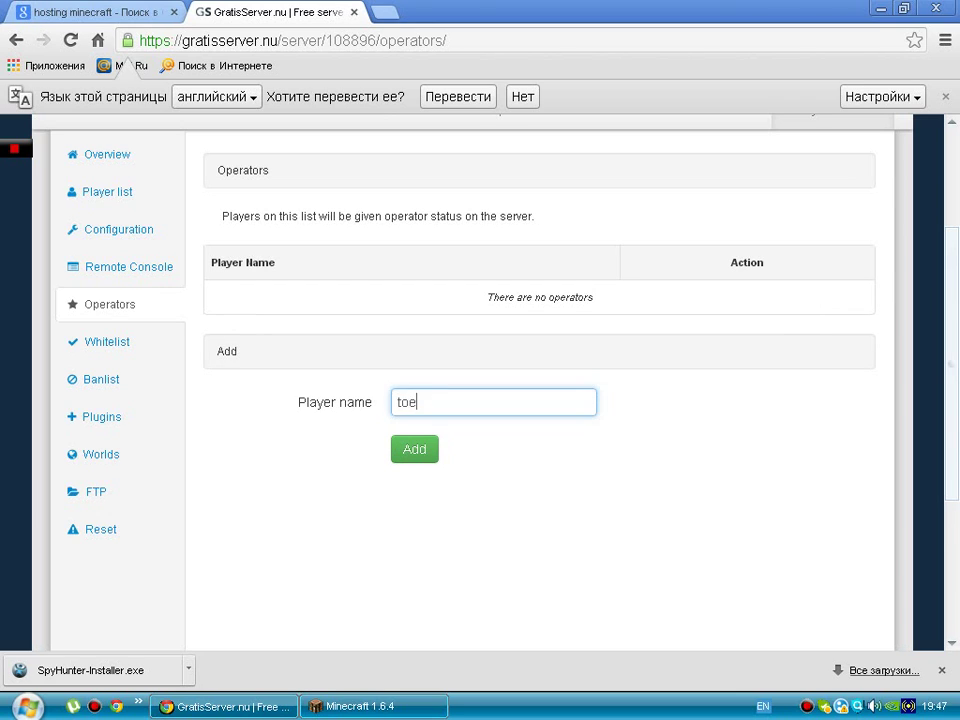
text(pick)
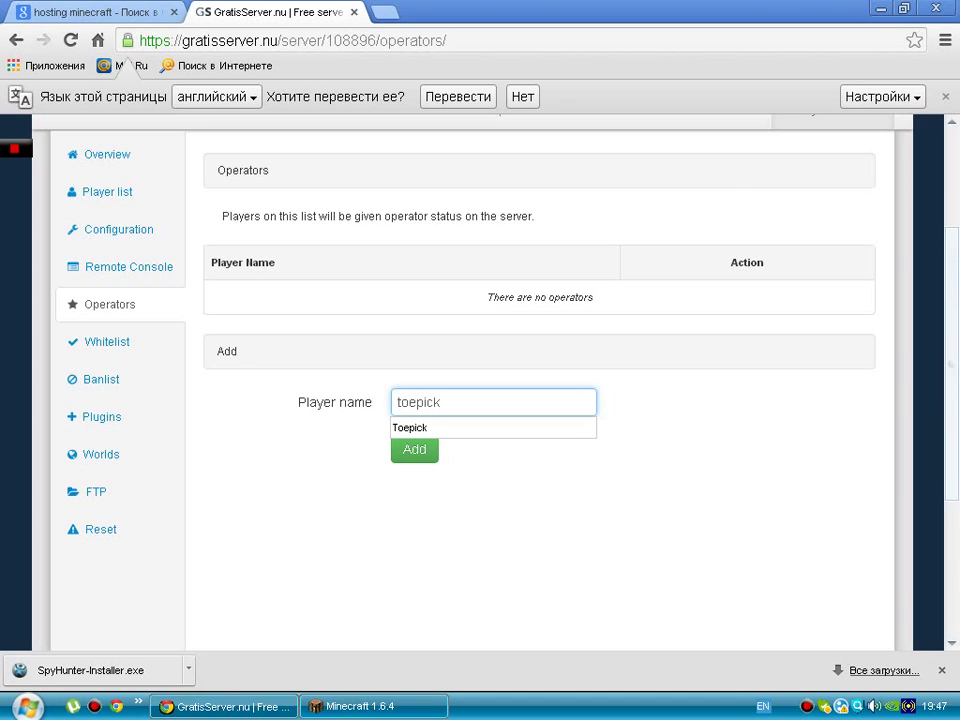
key(Return)
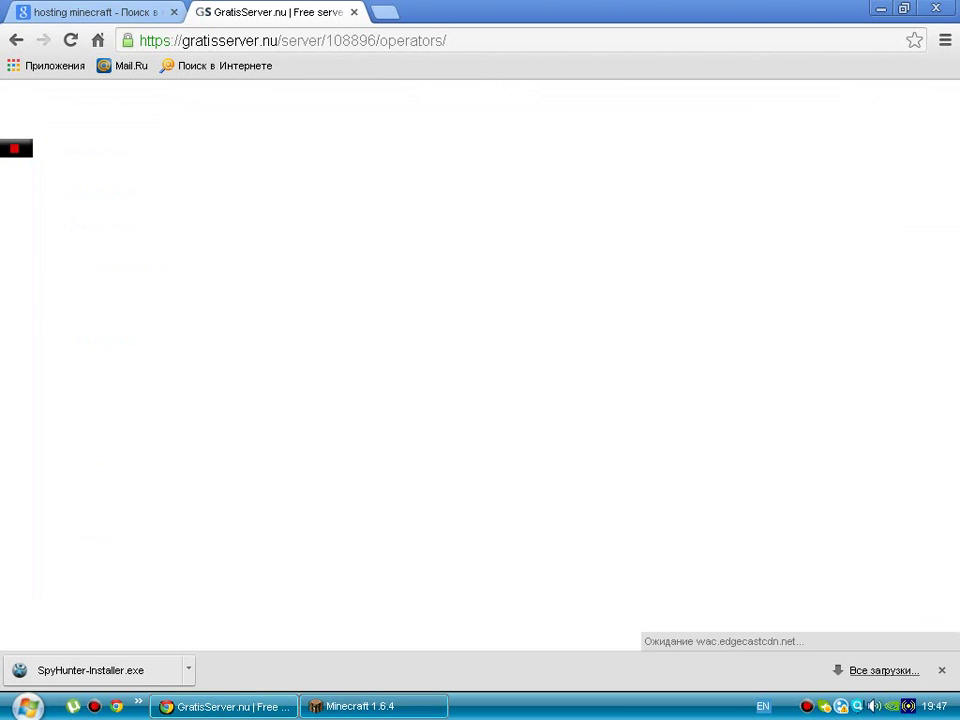
Switch to Minecraft to check the game after the operator change, pause it again and return to the Operators page
click(395, 706)
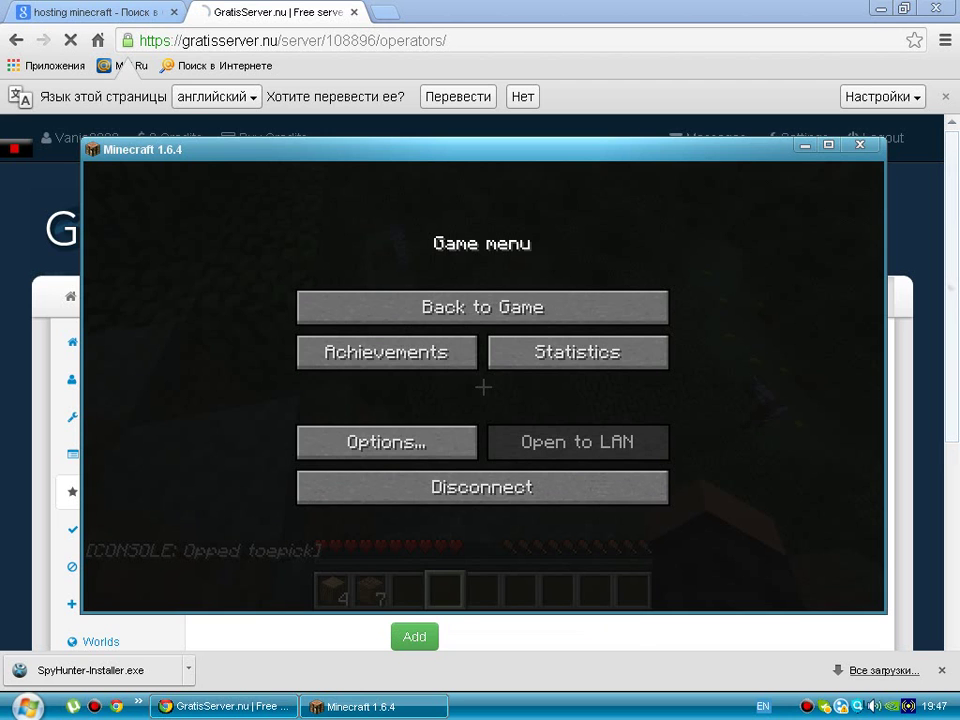
click(482, 306)
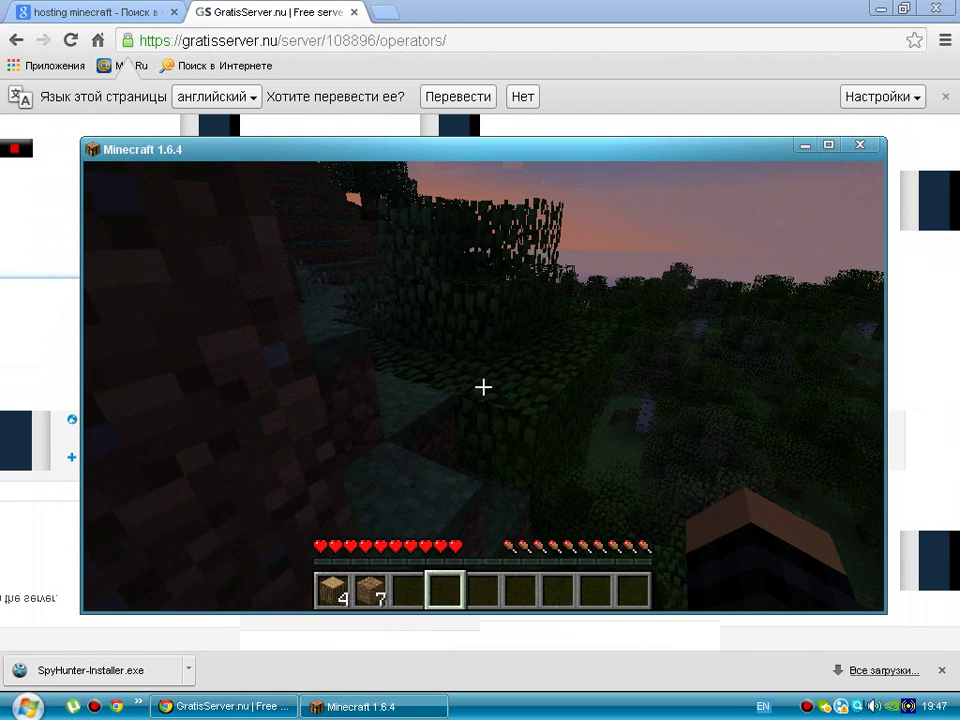
key(Escape)
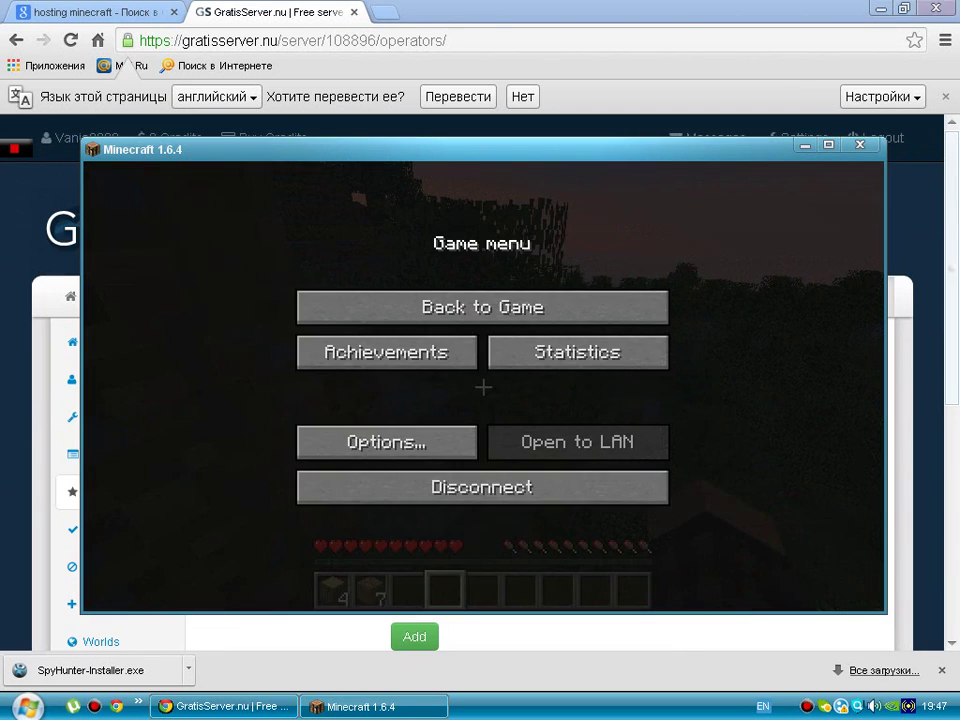
key(alt+Tab)
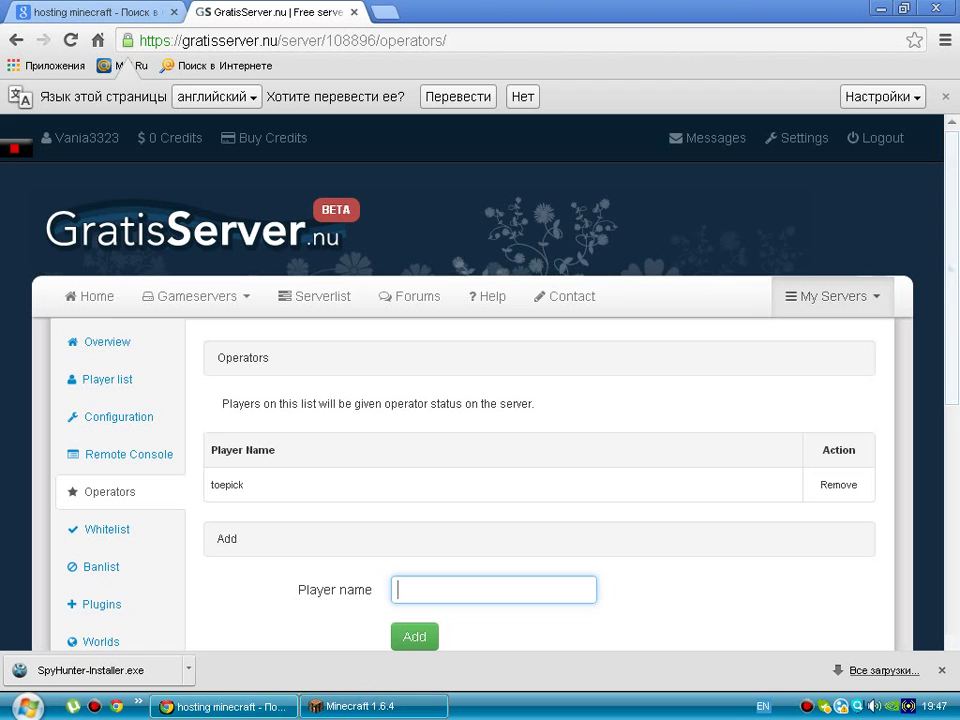
Close the browser window and resume the paused Minecraft game
click(92, 12)
right_click(222, 709)
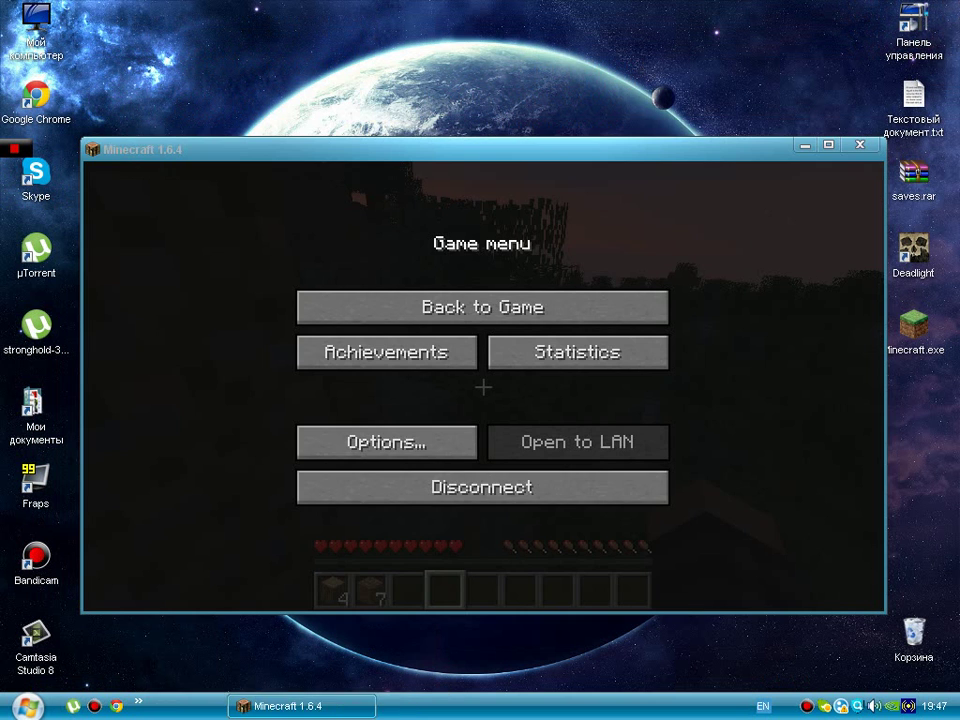
click(482, 307)
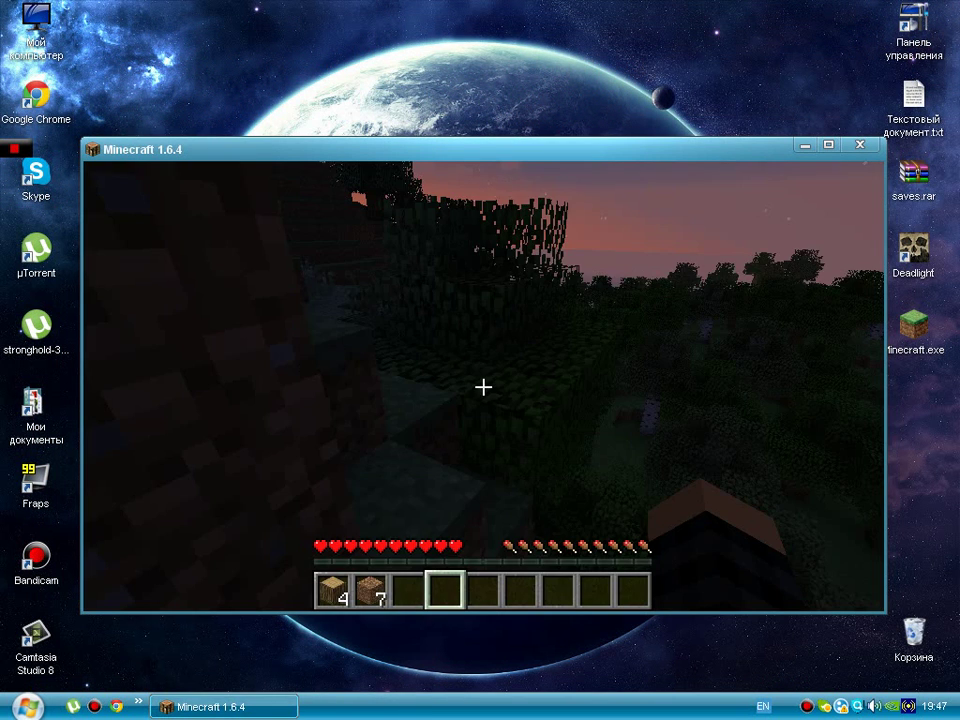
Set the player's own game mode to Creative with the gamemode chat command and walk forward across the treetops
mouse_move(483, 386)
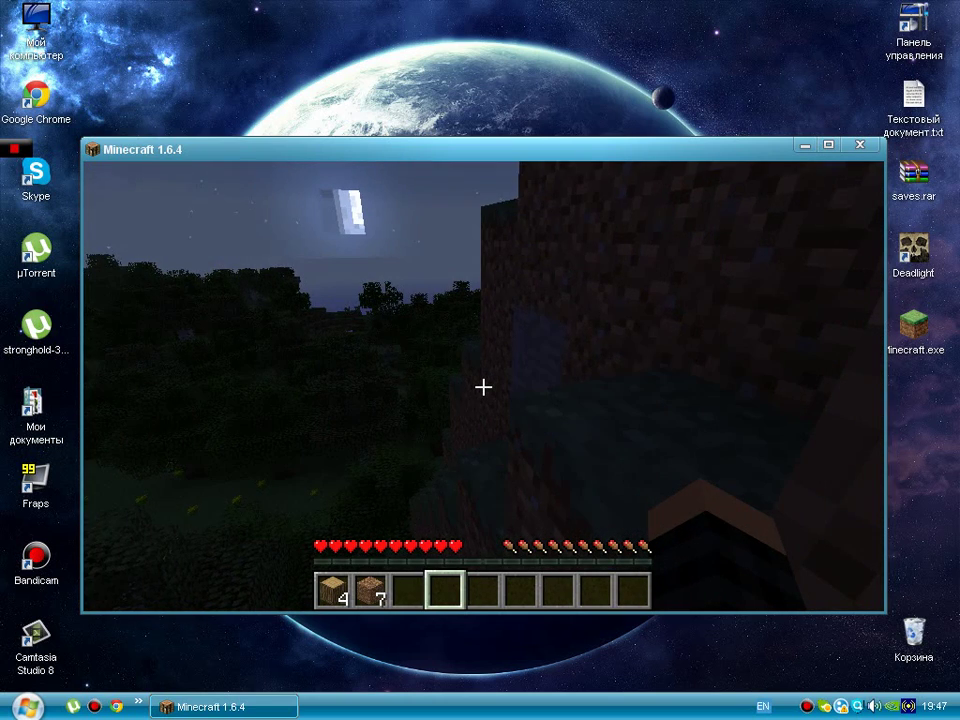
key(w)
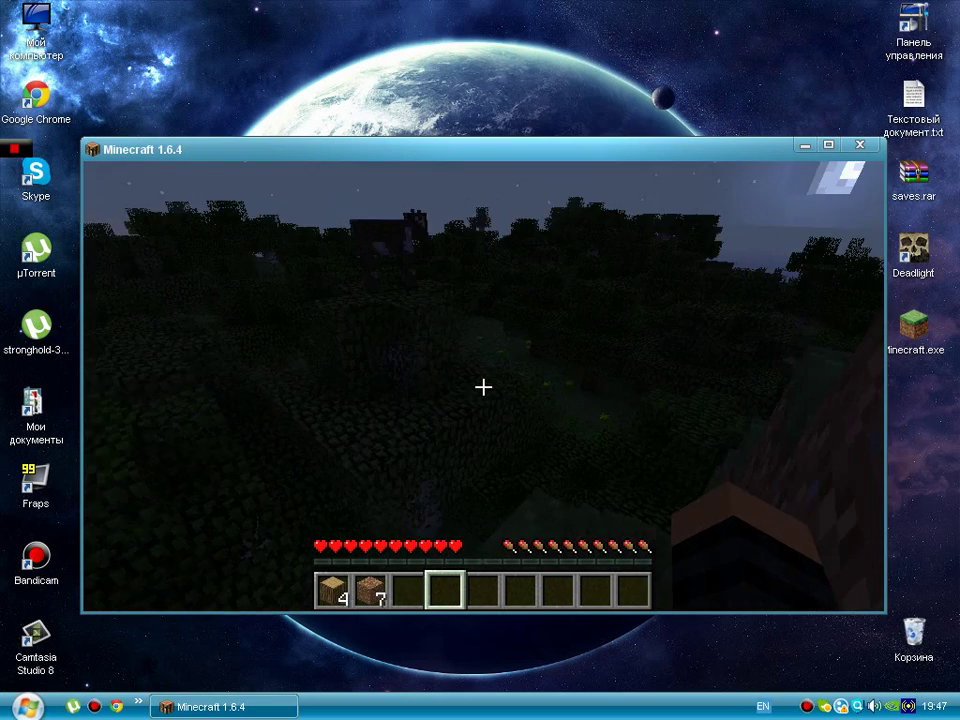
key(t)
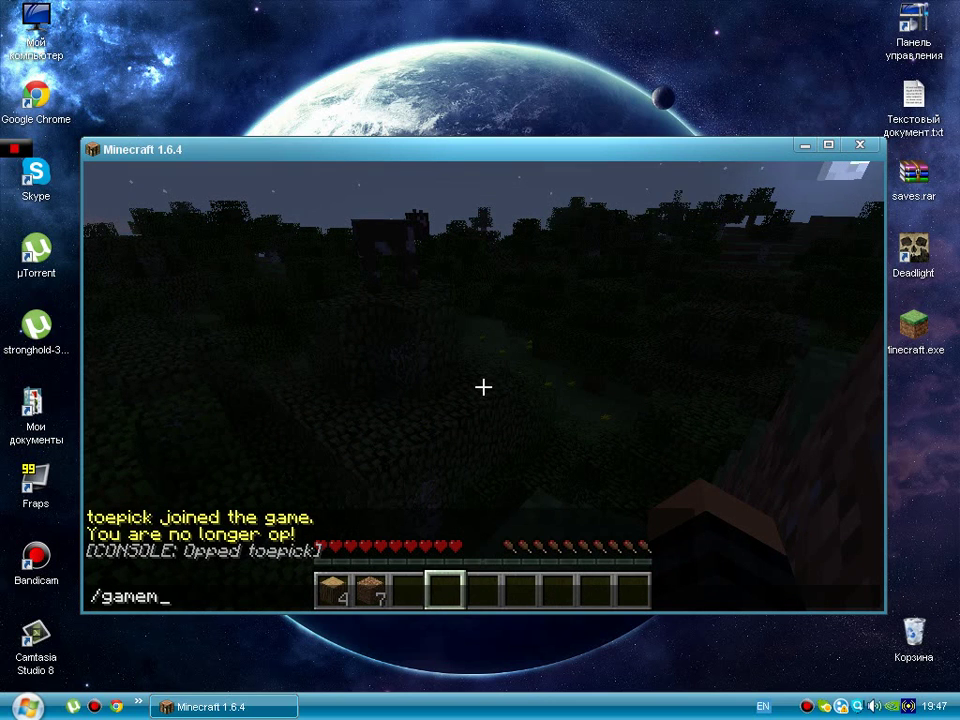
key(Return)
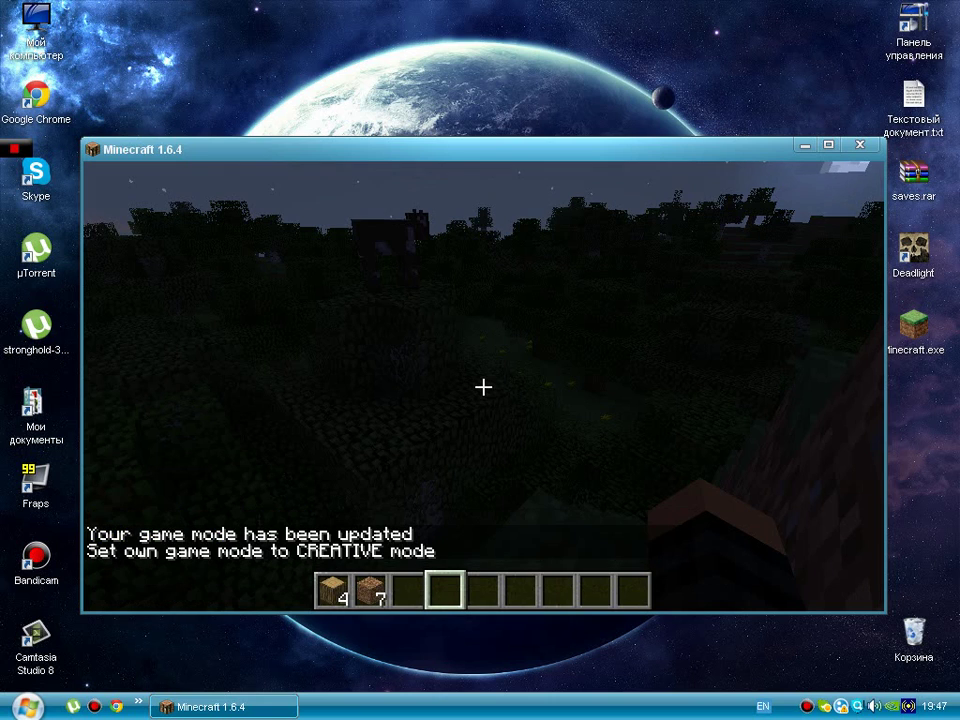
key(w)
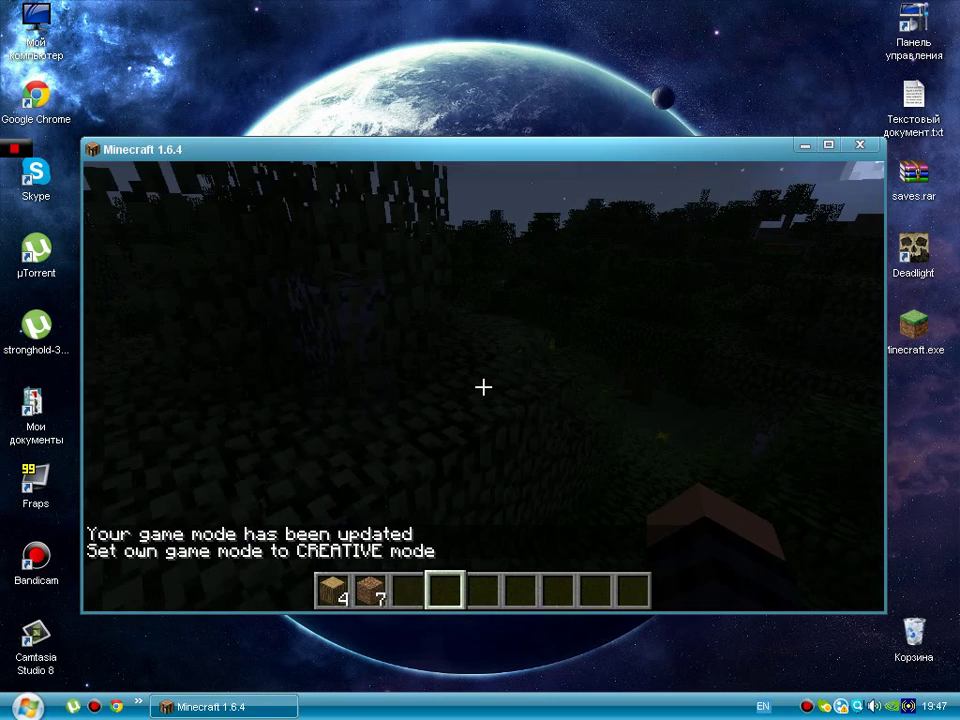
Move forward through the dark treetops and fly up high above the forest
key(w)
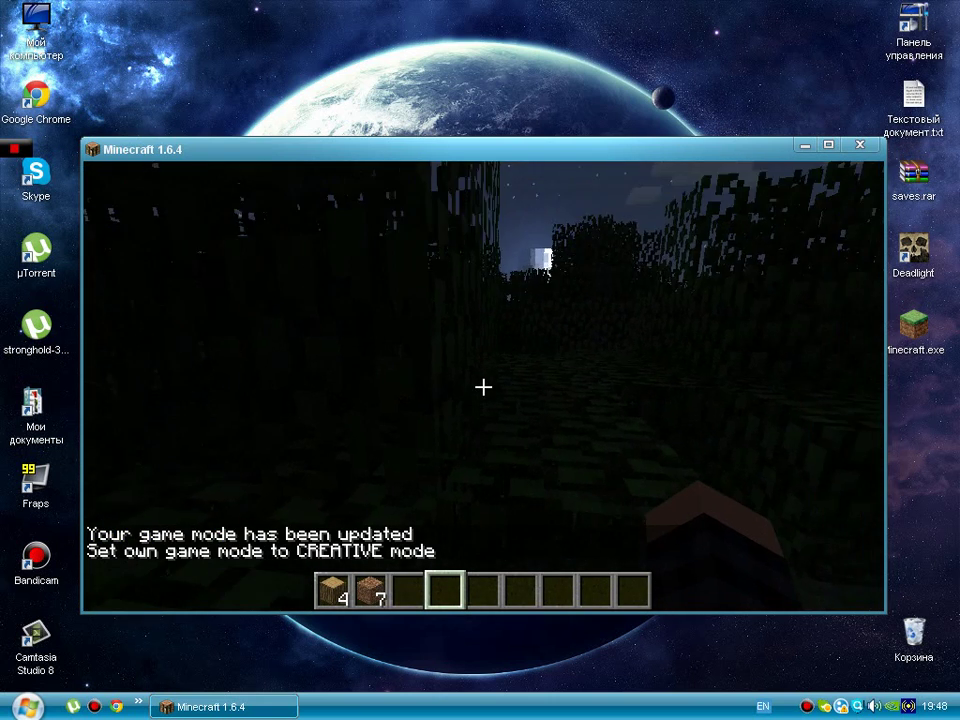
key(w)
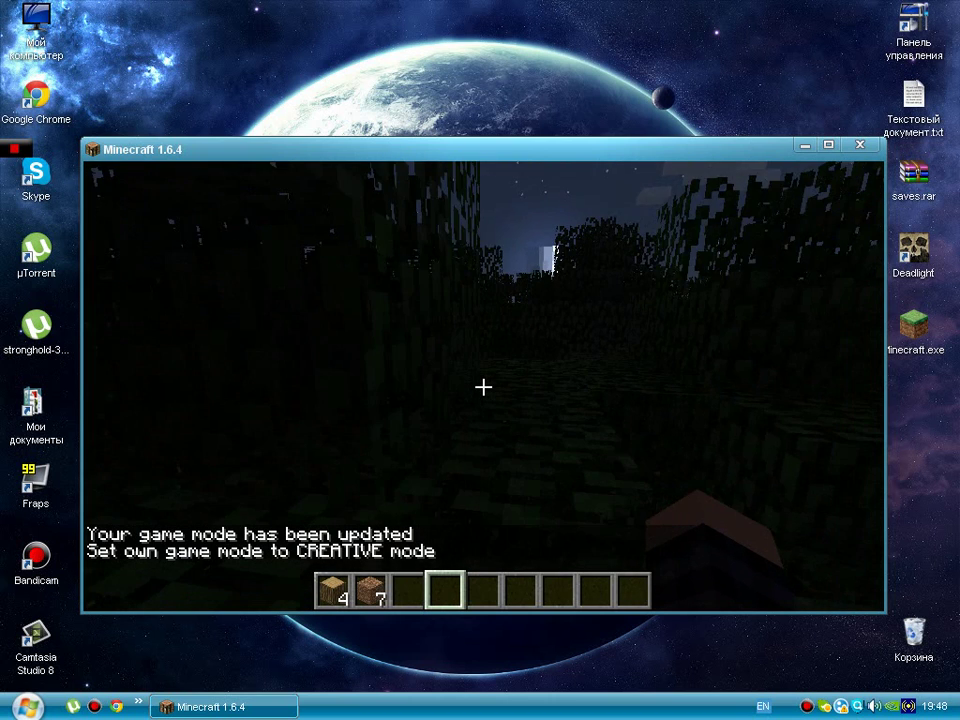
key(w)
key(space)
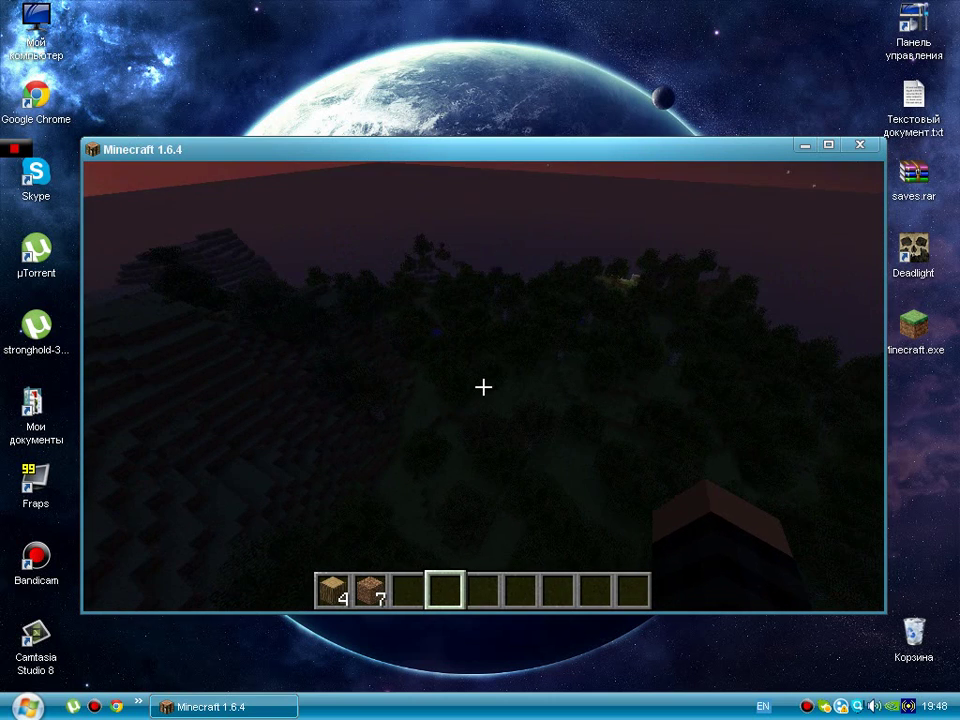
Put a stack of 64 Oak Wood from the creative inventory into the fourth hotbar slot and fly towards the snowy hills
key(e)
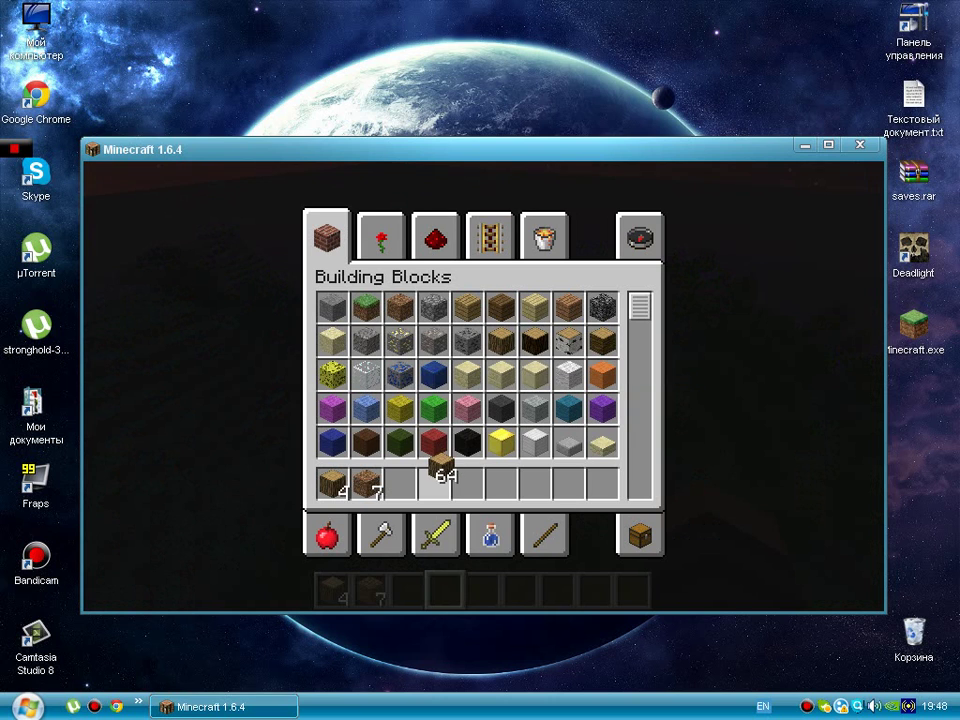
key(e)
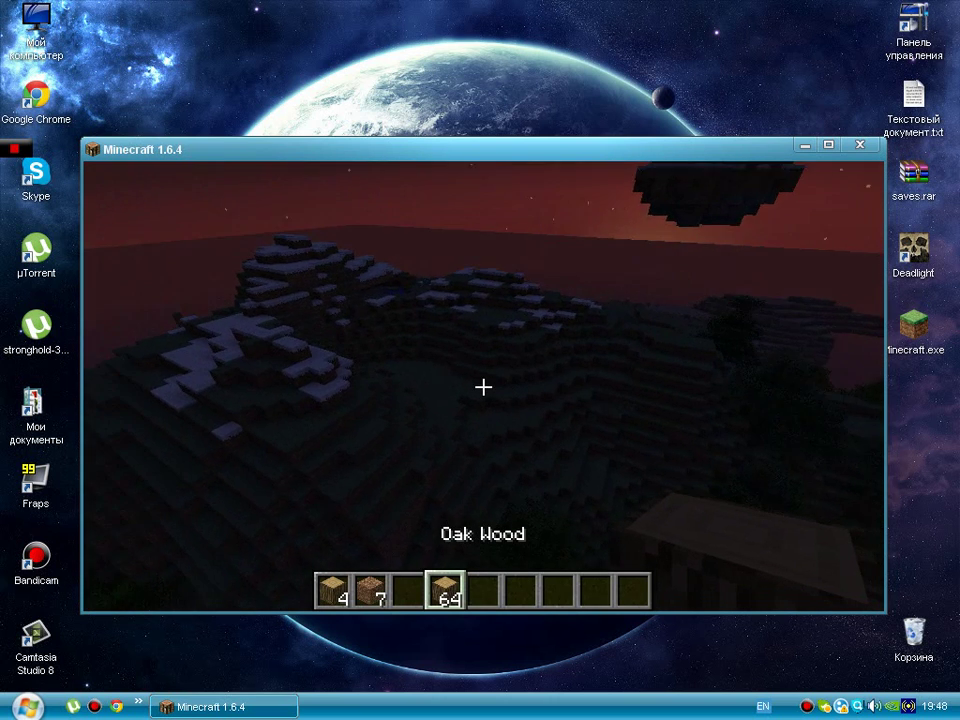
key(w)
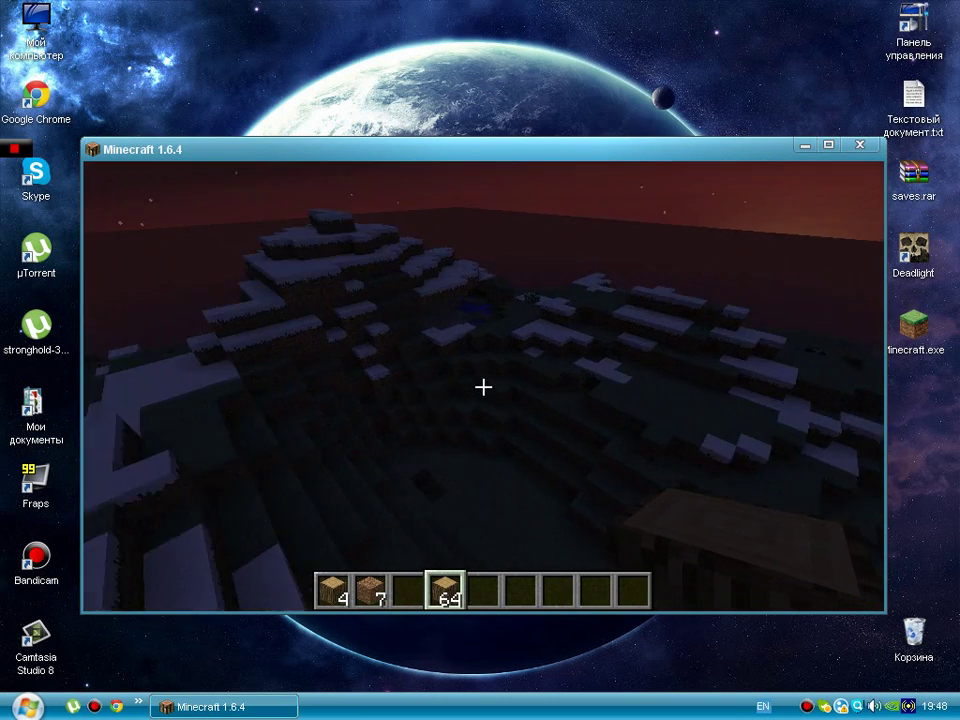
Place several Oak Wood blocks joined together on the grass below the snowy hills and back away from them
right_click(483, 386)
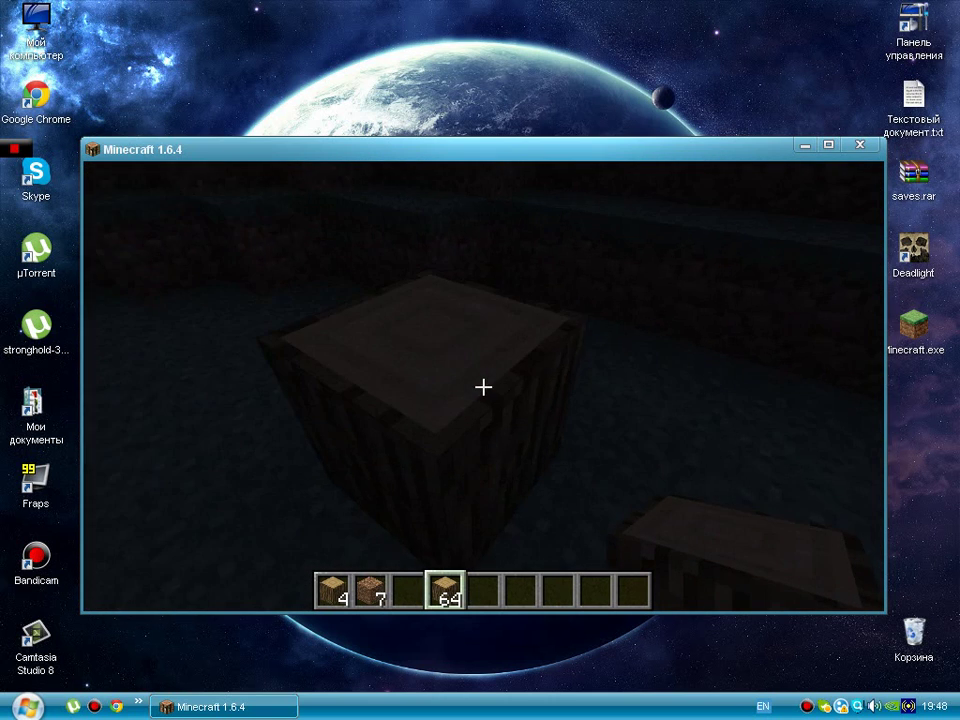
right_click(483, 387)
key(s)
right_click(483, 387)
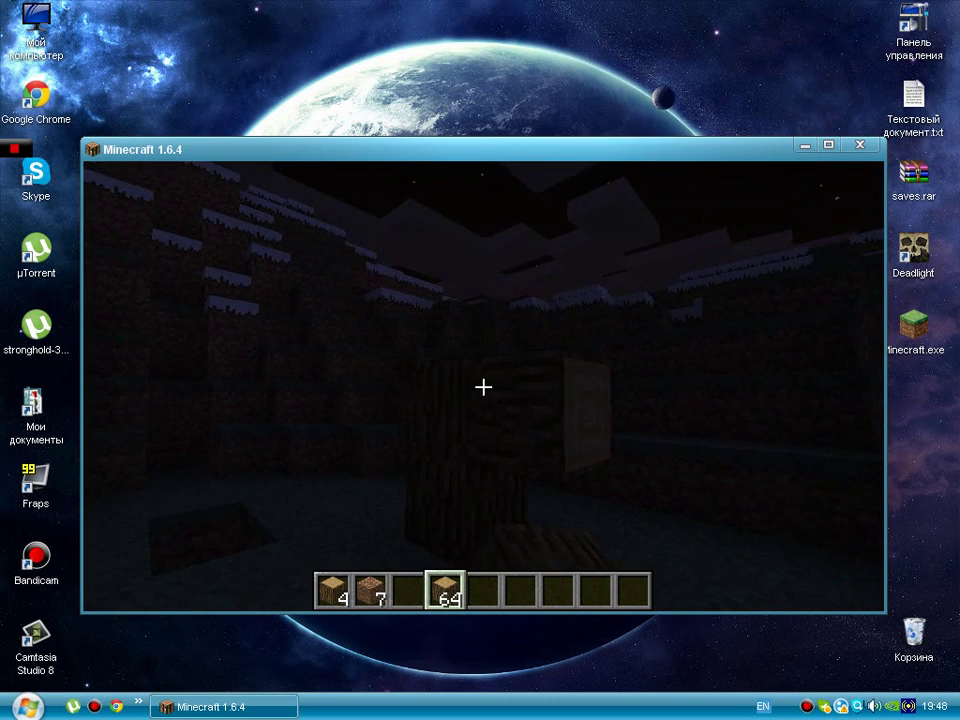
right_click(483, 387)
right_click(483, 387)
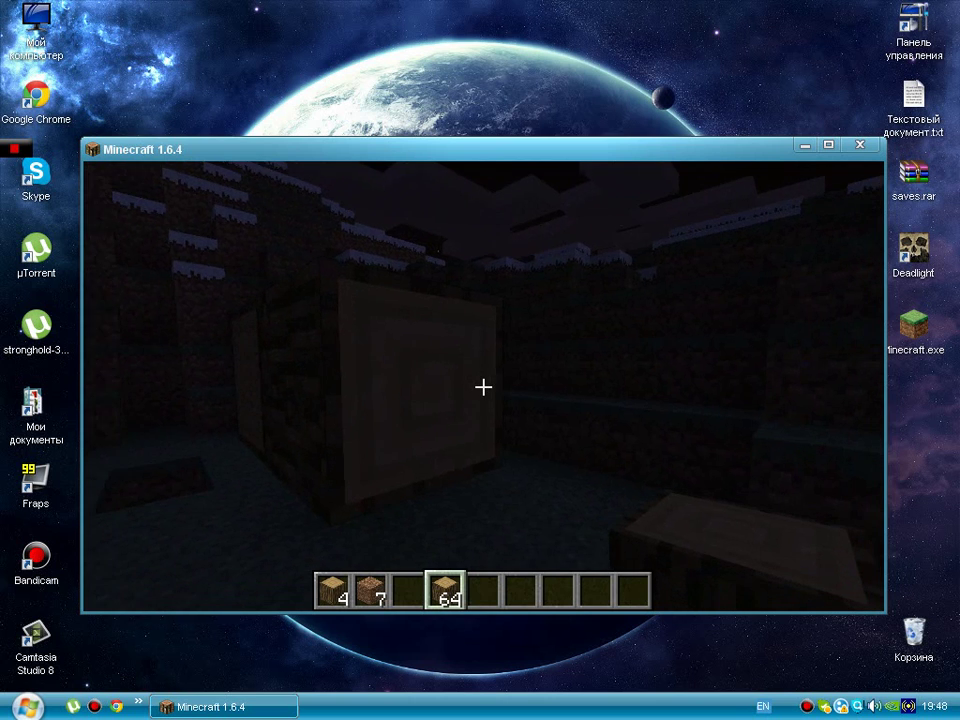
key(a)
key(s)
mouse_move(483, 386)
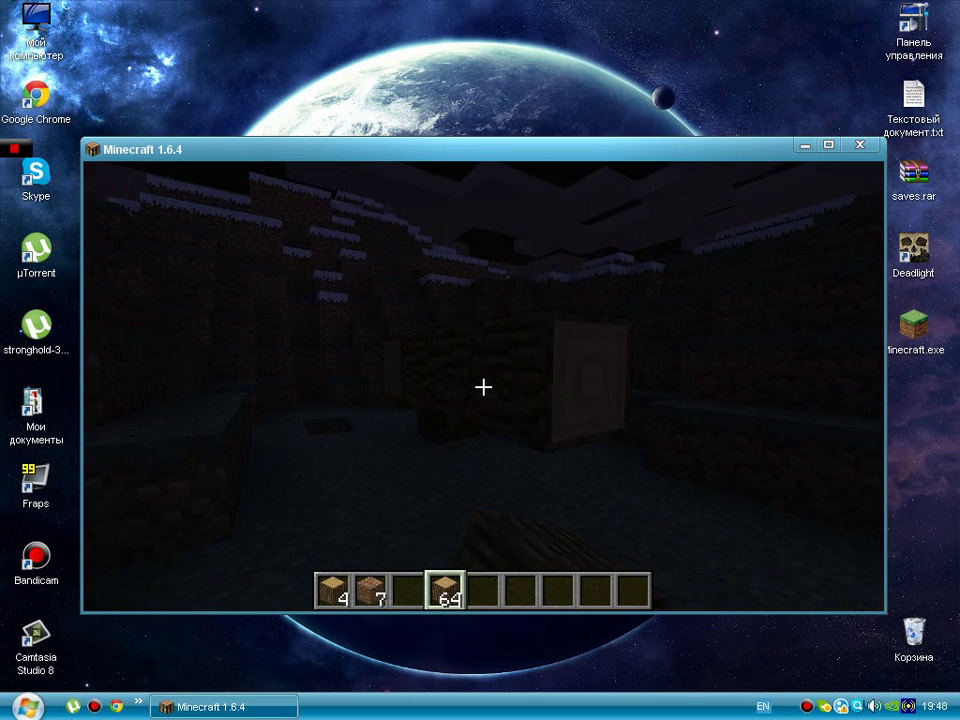
Explore the snowy hillside, fly up to its ledges and look over the Building Blocks in the creative inventory
key(w)
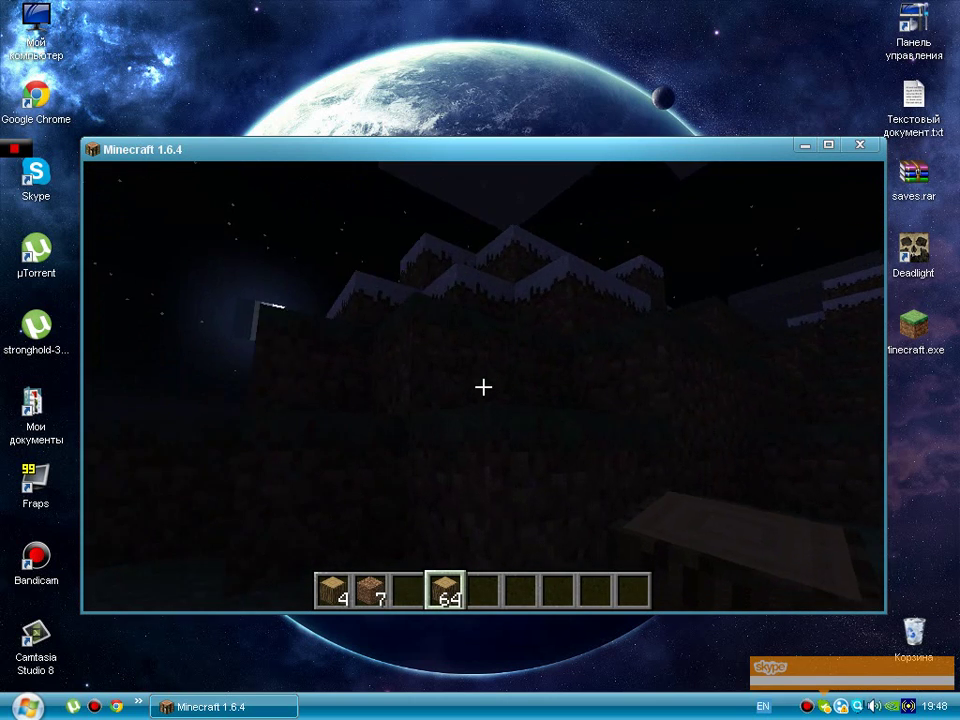
key(w)
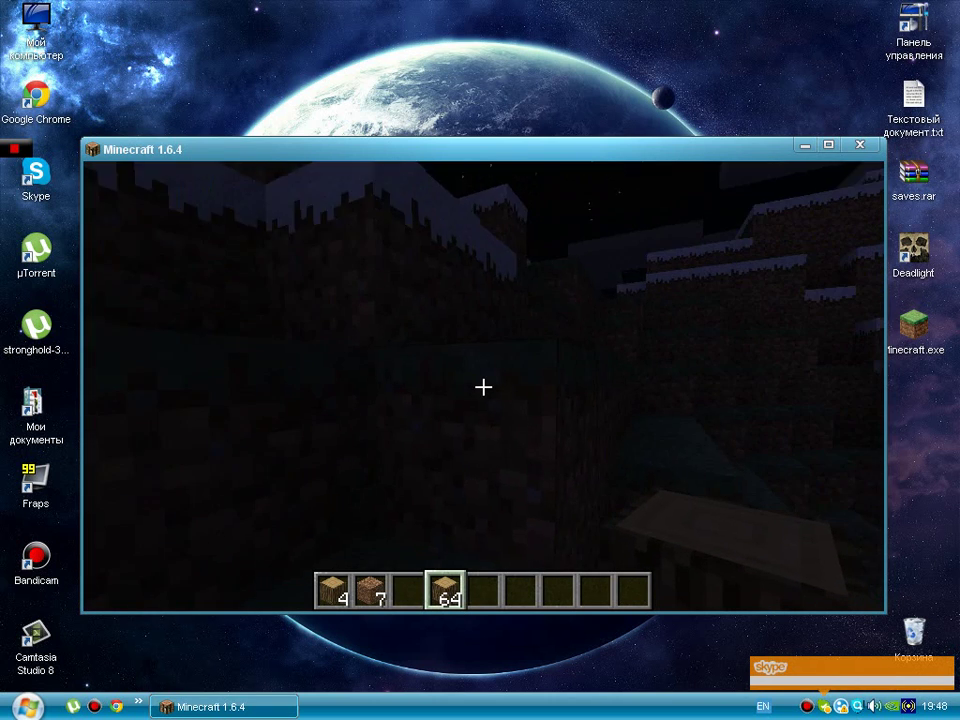
key(w)
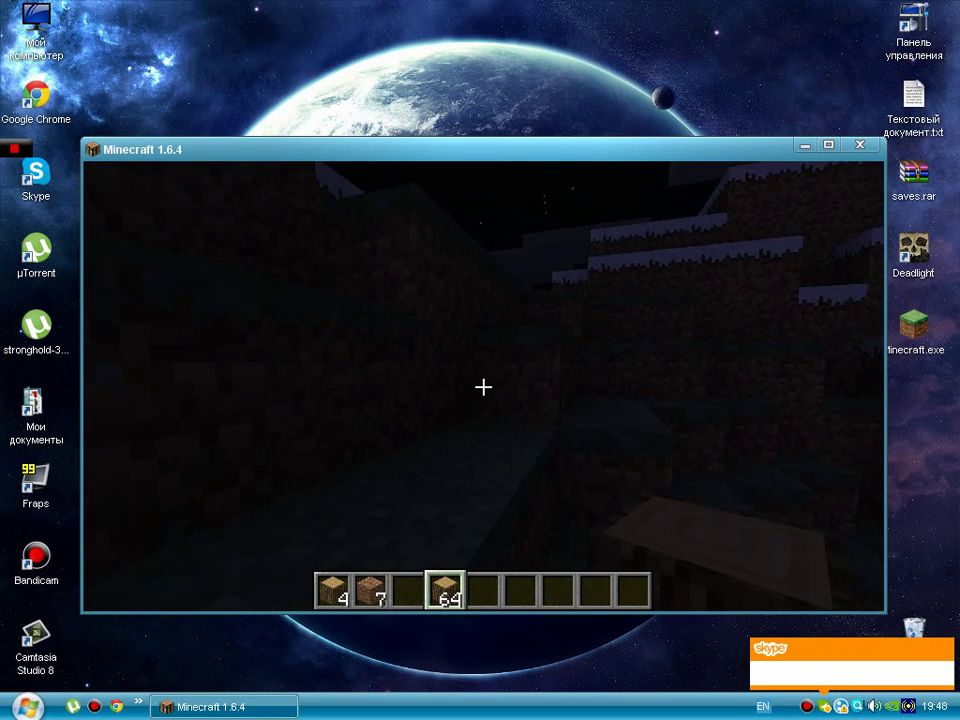
key(space)
key(w)
key(space)
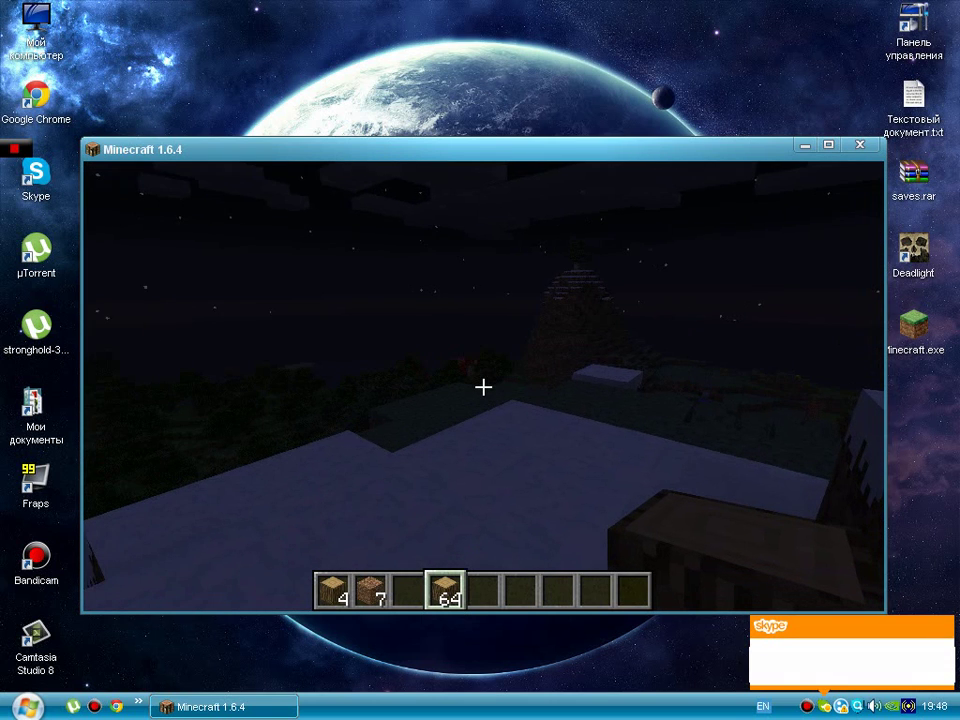
key(w)
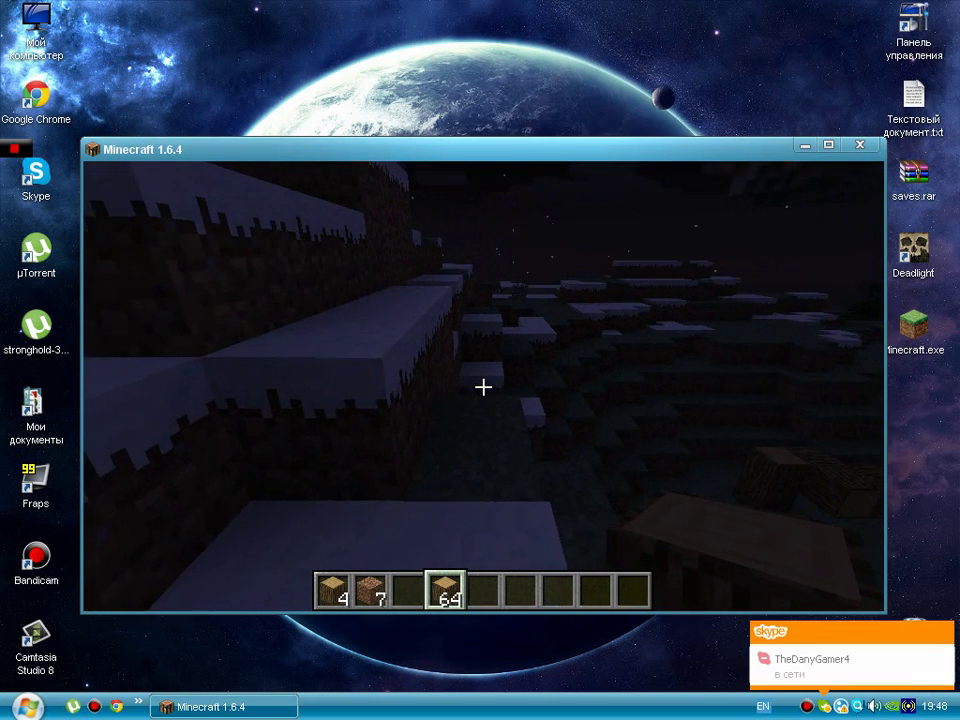
key(e)
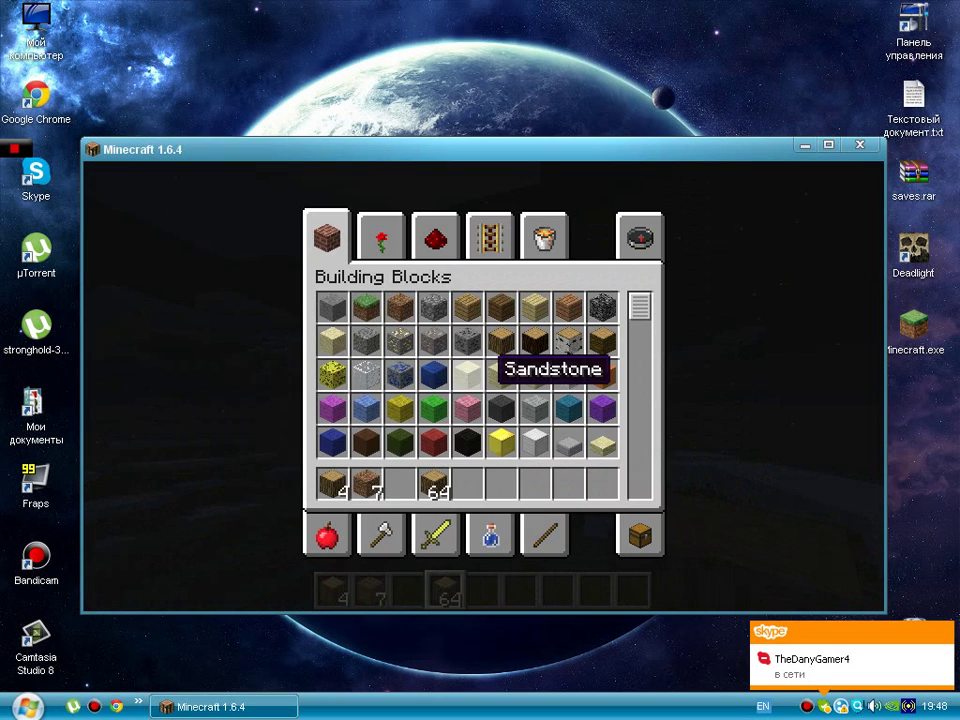
key(e)
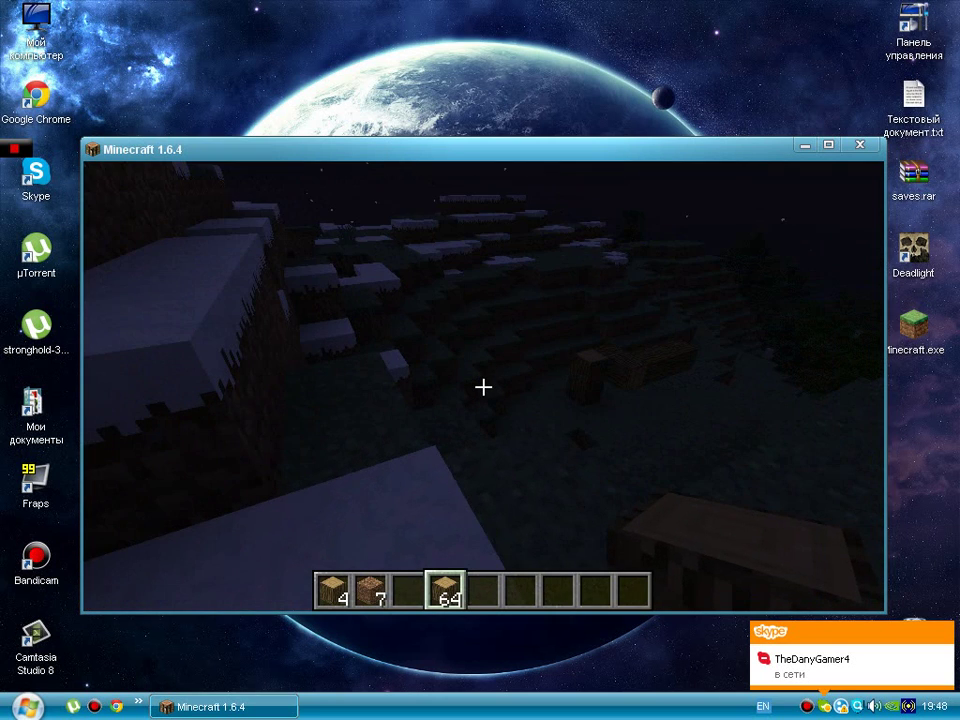